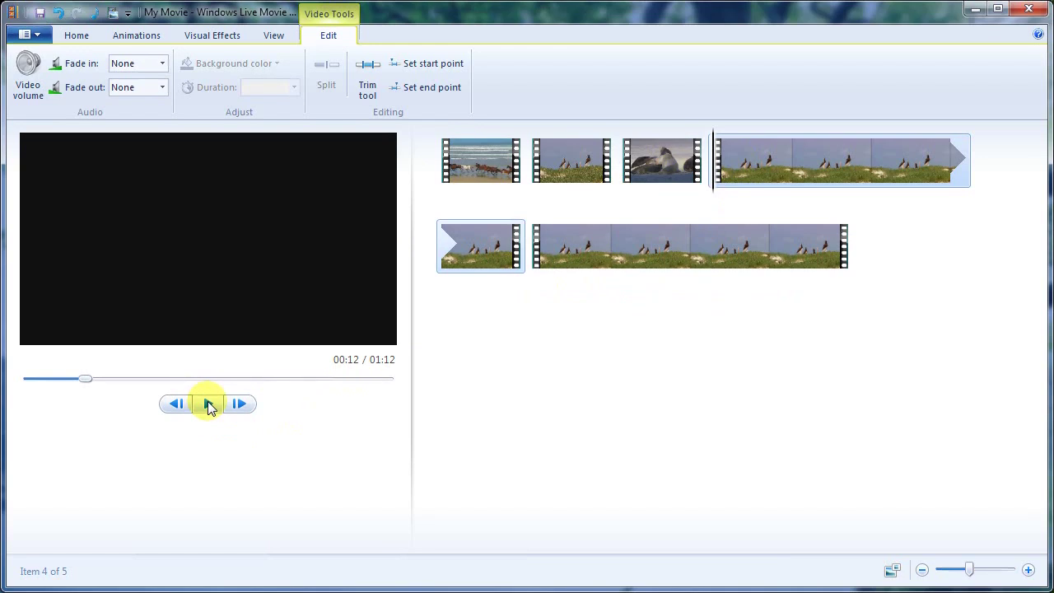
- Start playing the wildlife movie preview from the storyboard
{"action": "left_click", "coordinate": [209, 405]}
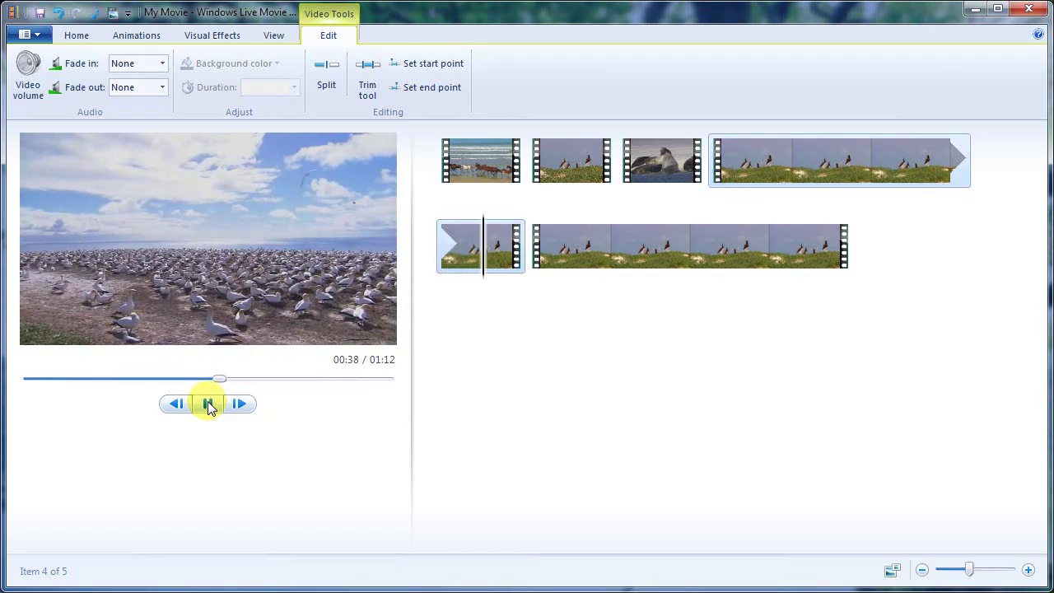
- Pause the wildlife movie preview
{"action": "left_click", "coordinate": [209, 404]}
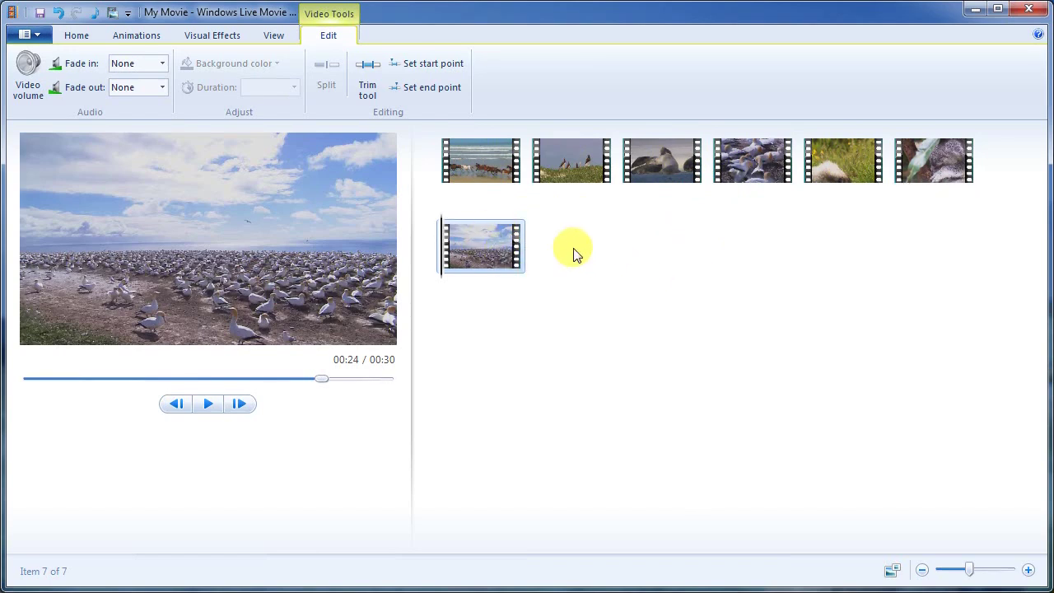
- Drag the grassland animal clip to first, koala second, and birds-on-grass before the gannet colony clip
{"action": "left_click_drag", "start_coordinate": [570, 157], "coordinate": [617, 258]}
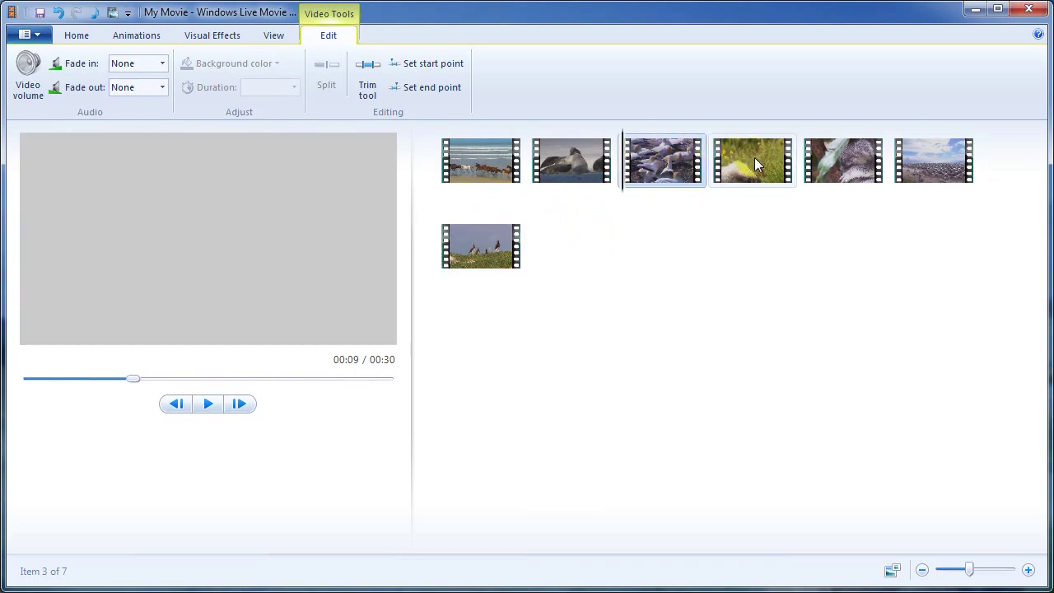
{"action": "left_click_drag", "start_coordinate": [755, 157], "coordinate": [448, 202]}
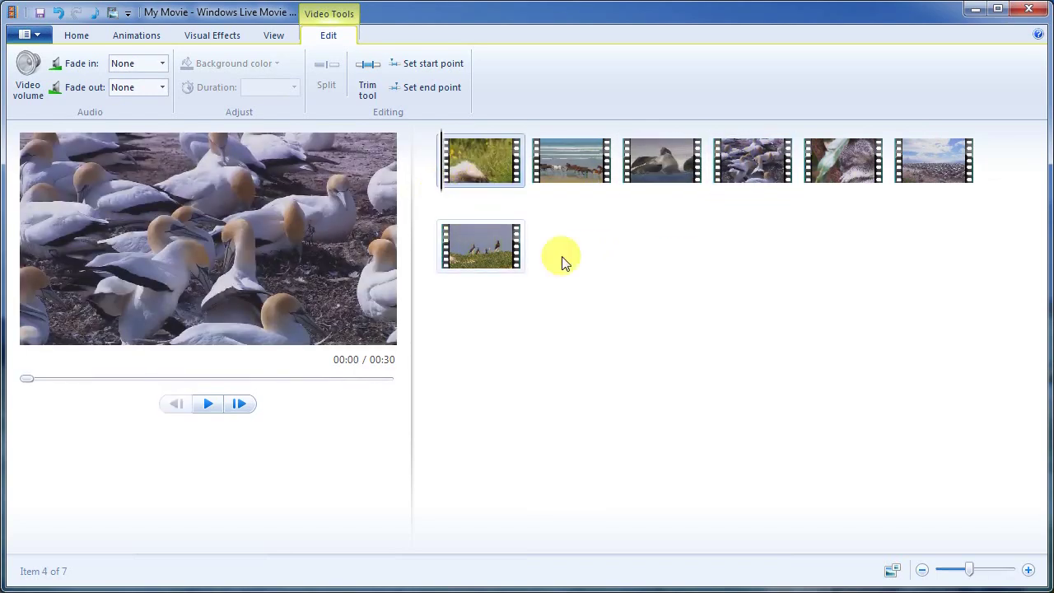
{"action": "left_click_drag", "start_coordinate": [855, 162], "coordinate": [527, 198]}
{"action": "left_click_drag", "start_coordinate": [687, 157], "coordinate": [681, 192]}
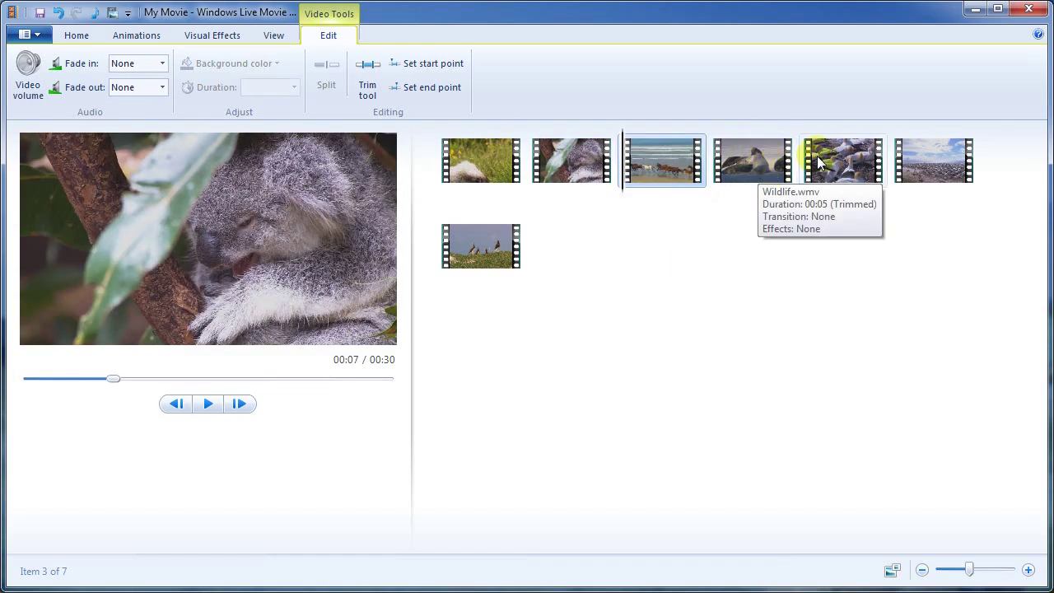
{"action": "left_click_drag", "start_coordinate": [470, 244], "coordinate": [904, 186]}
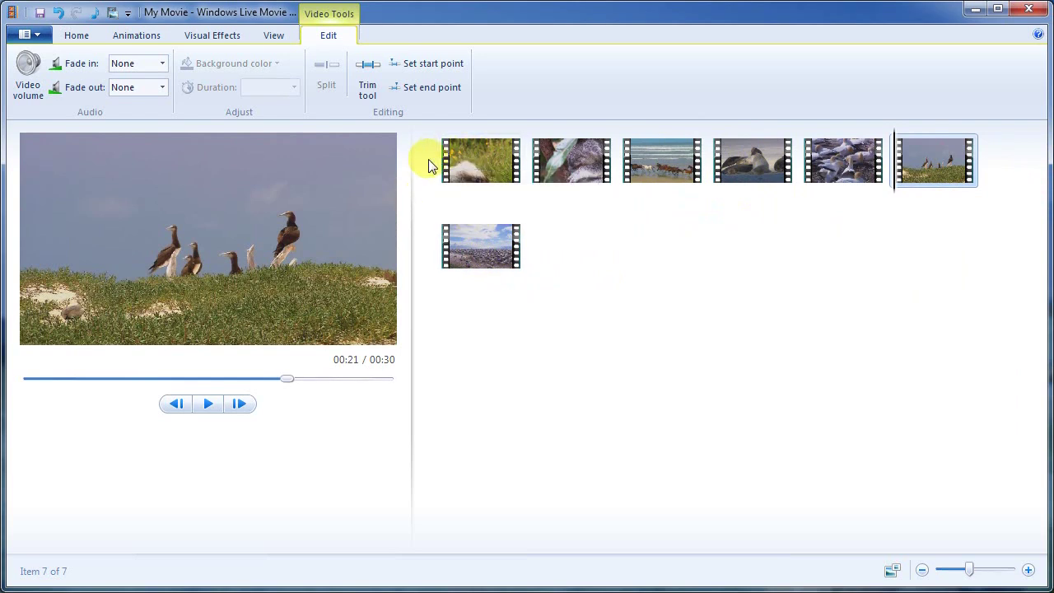
{"action": "left_click", "coordinate": [451, 139]}
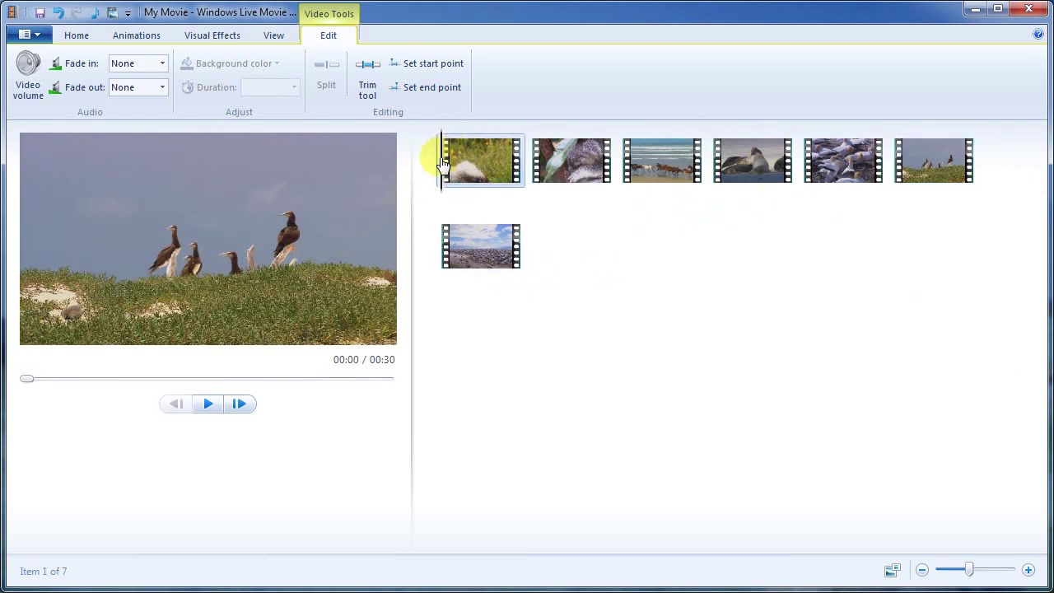
{"action": "left_click", "coordinate": [207, 404]}
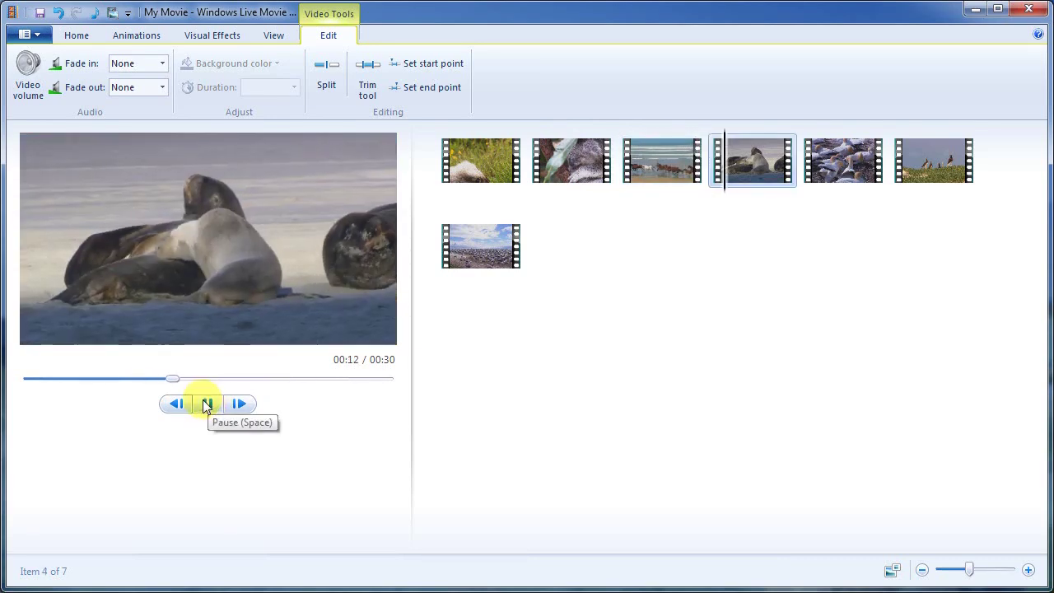
{"action": "left_click", "coordinate": [207, 404]}
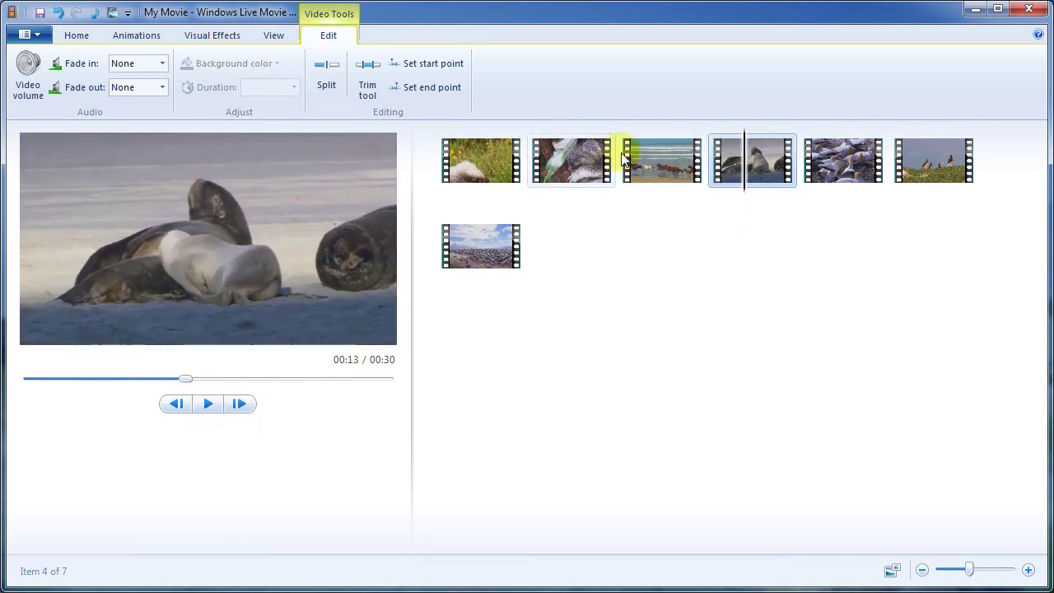
- Reorder clips to grassland animal, birds-on-grass, horses, seals, koala, gannet colony, wide flock
{"action": "left_click_drag", "start_coordinate": [645, 149], "coordinate": [555, 181]}
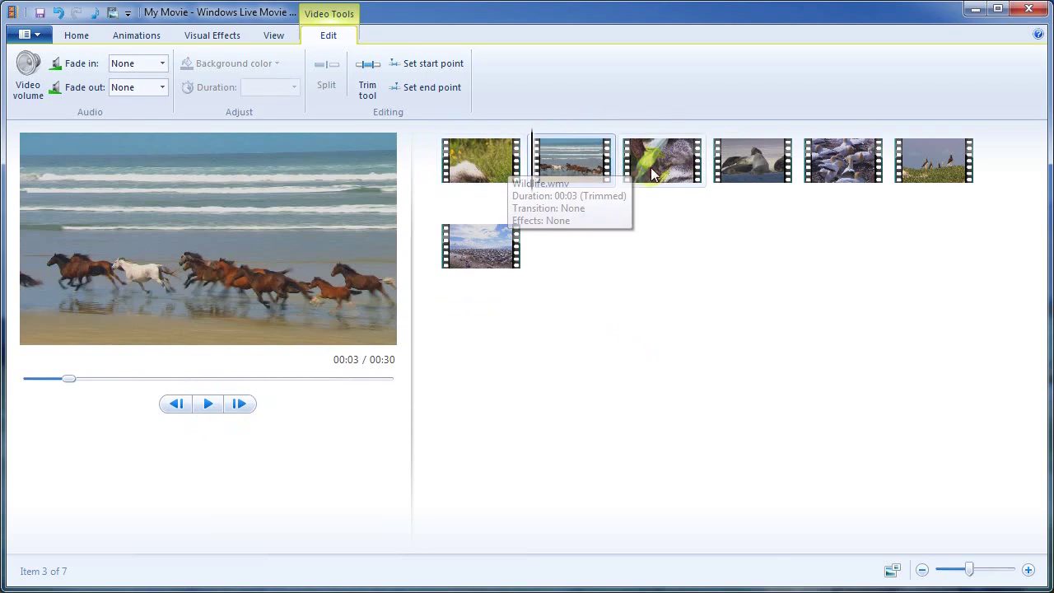
{"action": "left_click_drag", "start_coordinate": [646, 168], "coordinate": [791, 193]}
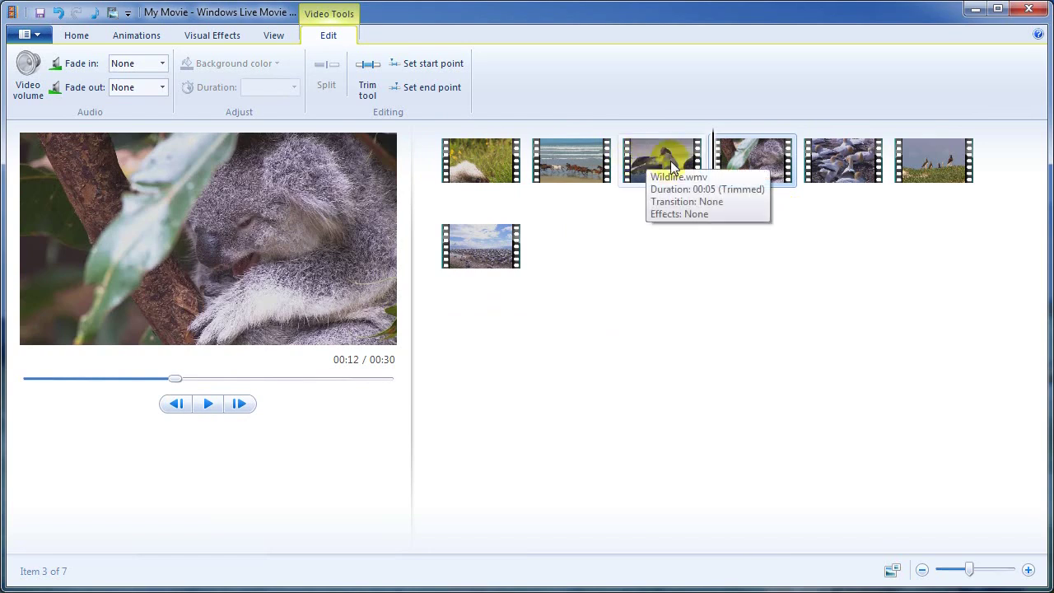
{"action": "left_click_drag", "start_coordinate": [948, 156], "coordinate": [553, 181]}
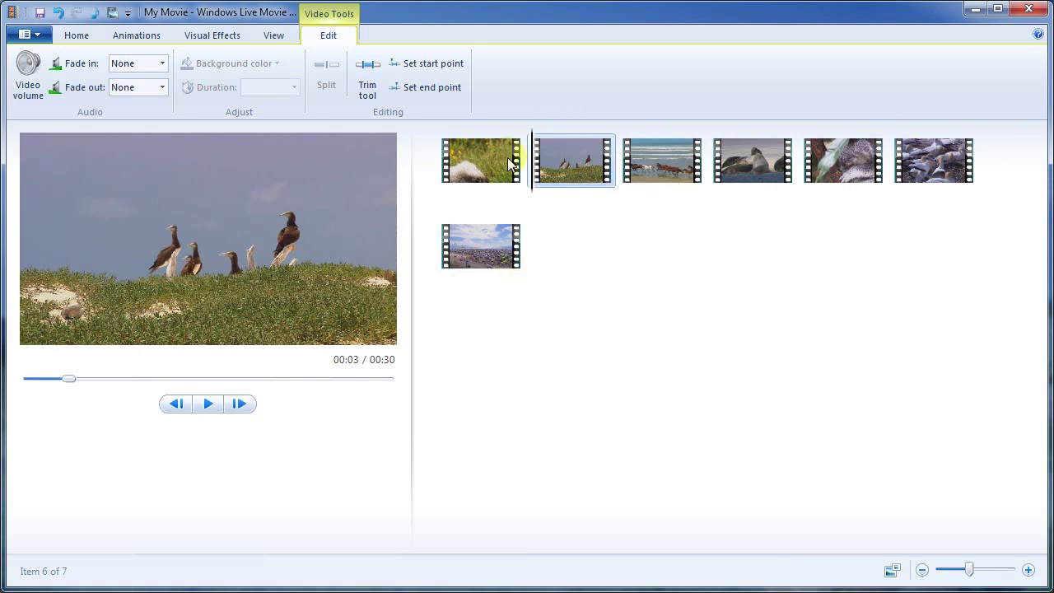
{"action": "left_click", "coordinate": [202, 37]}
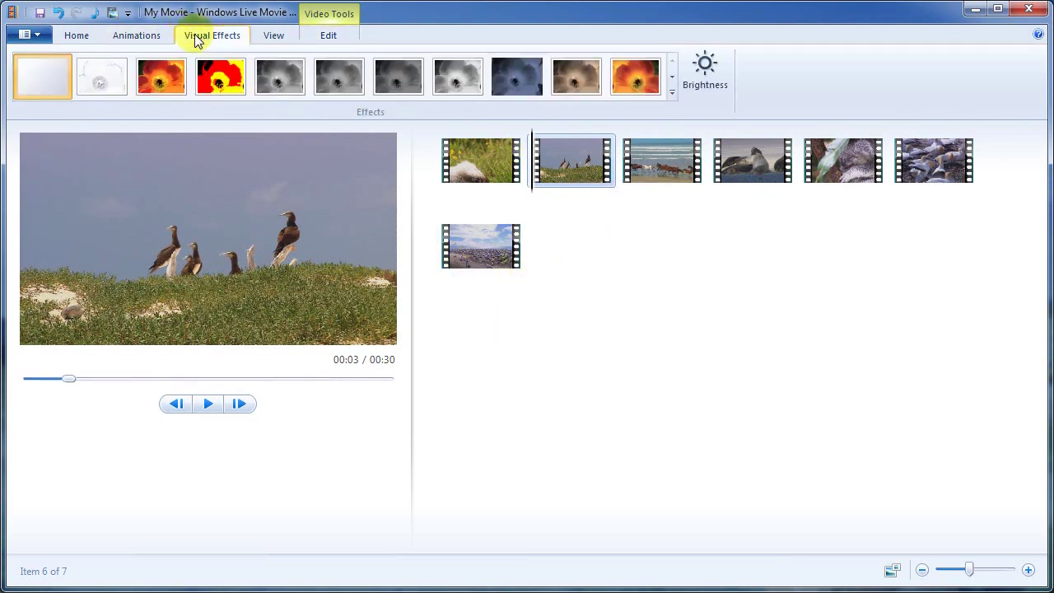
- Pick an Animations-gallery transition for the birds-on-grass clip and open its Duration choices
{"action": "left_click", "coordinate": [135, 35]}
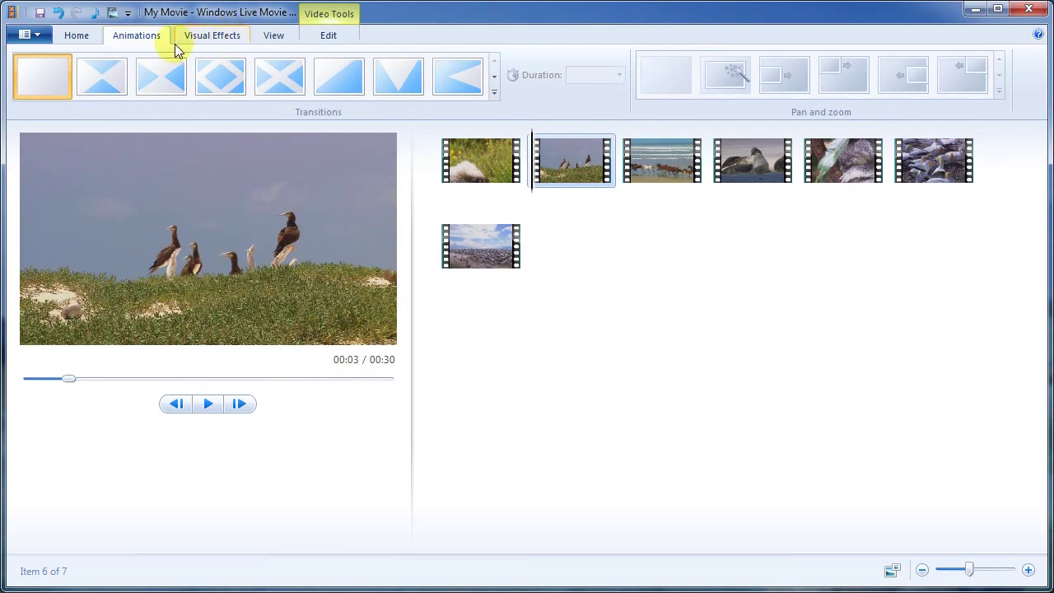
{"action": "left_click", "coordinate": [77, 35]}
{"action": "left_click", "coordinate": [145, 39]}
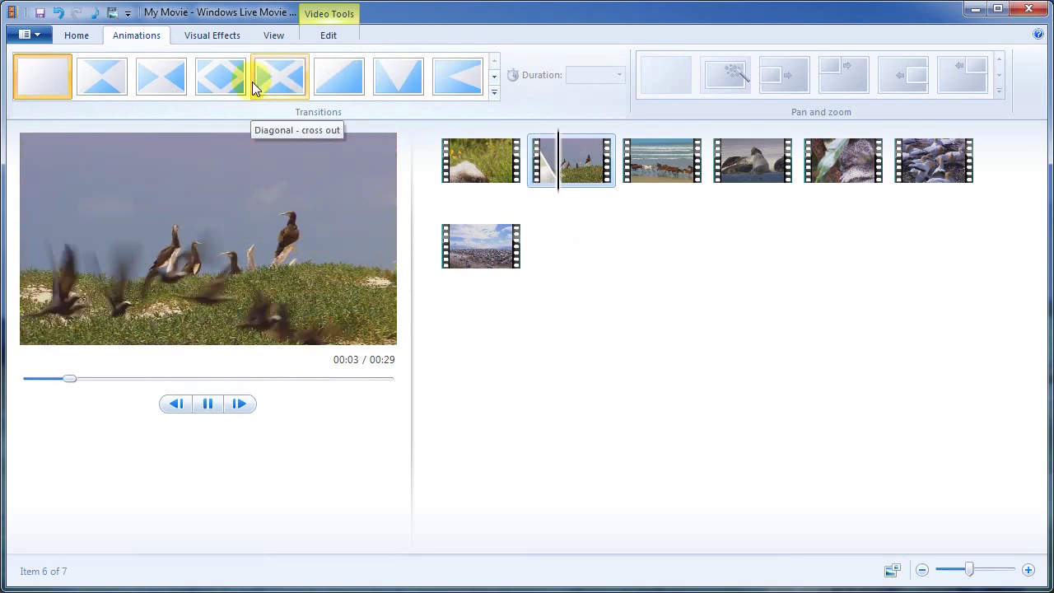
{"action": "left_click", "coordinate": [492, 79]}
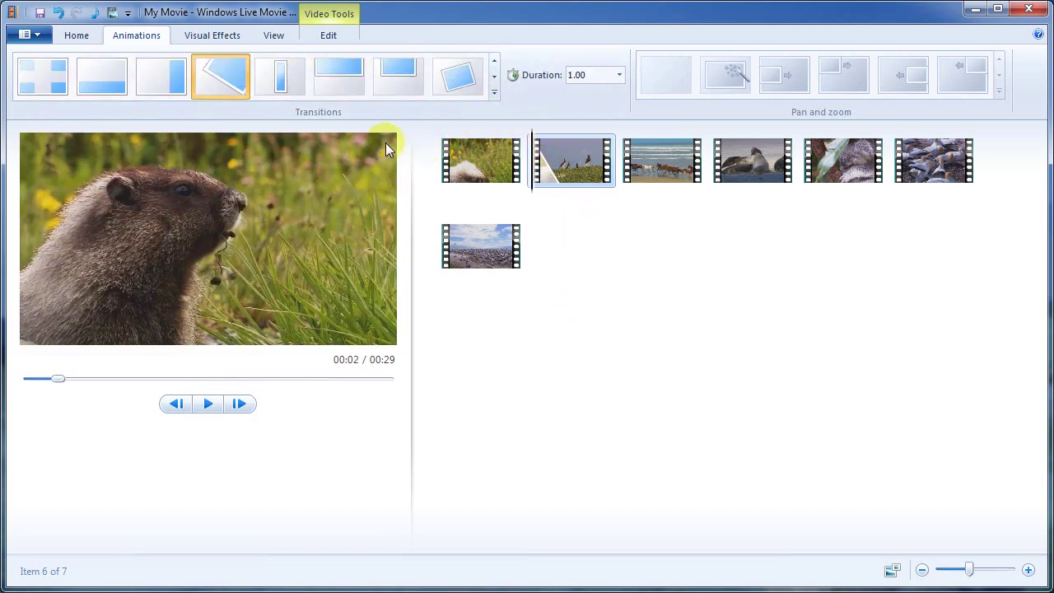
{"action": "left_click", "coordinate": [619, 75]}
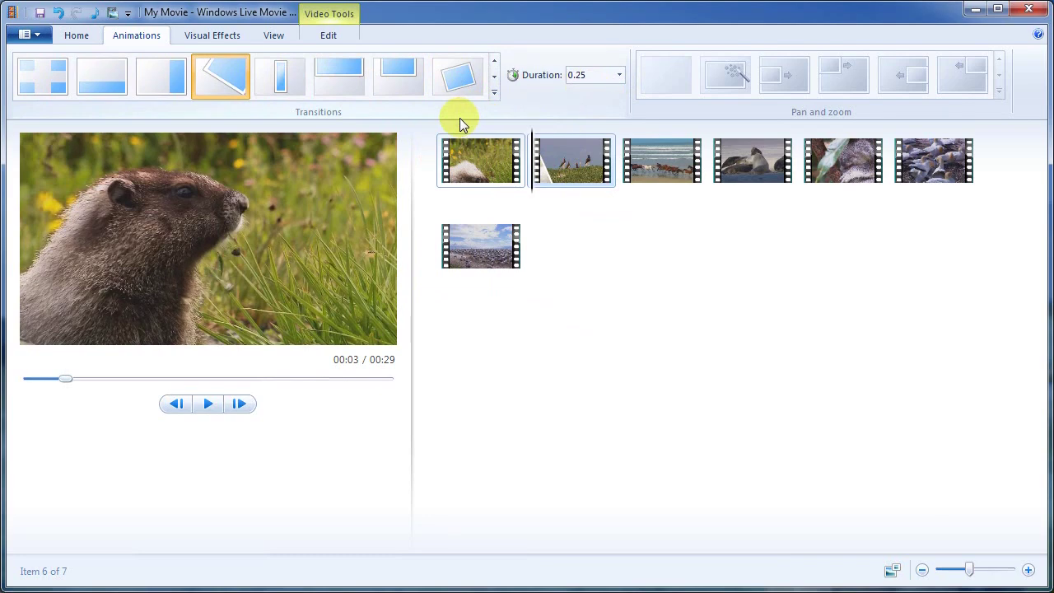
- Preview the 0.25-second transition, then replay the movie from the opening clip
{"action": "key", "text": "space"}
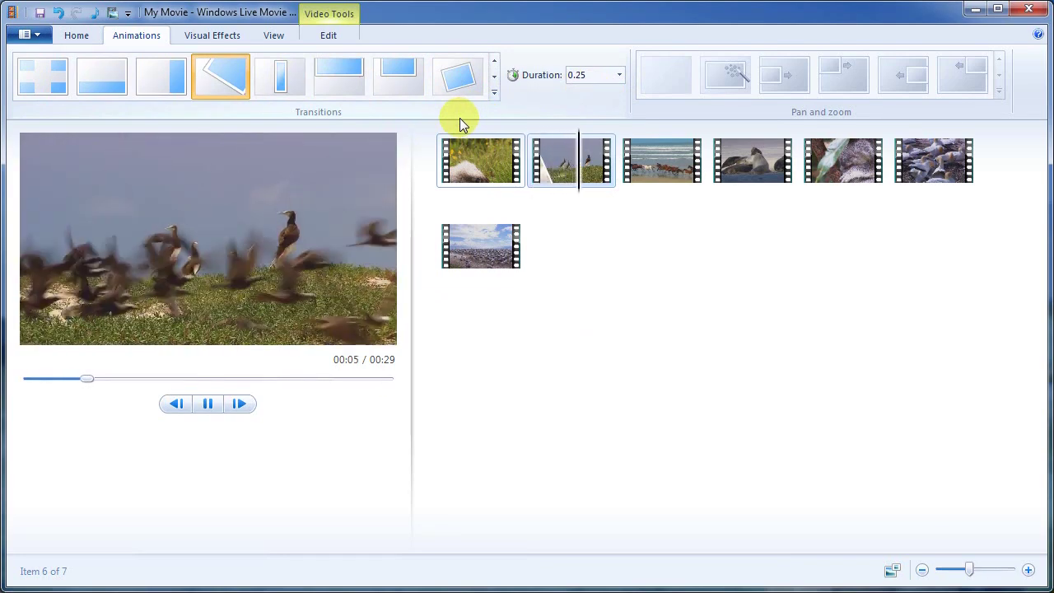
{"action": "left_click", "coordinate": [461, 151]}
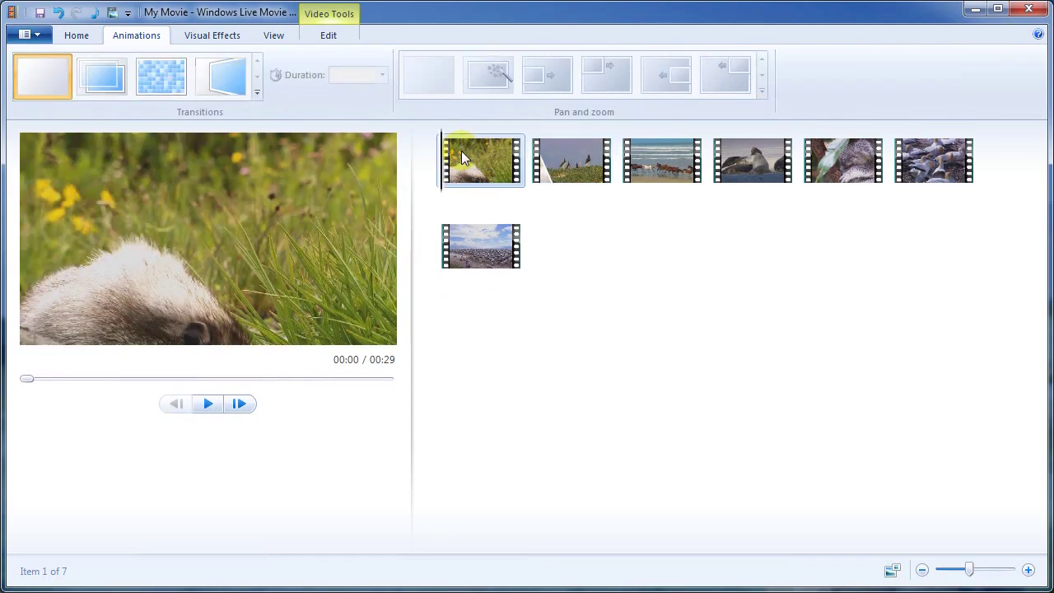
{"action": "key", "text": "space"}
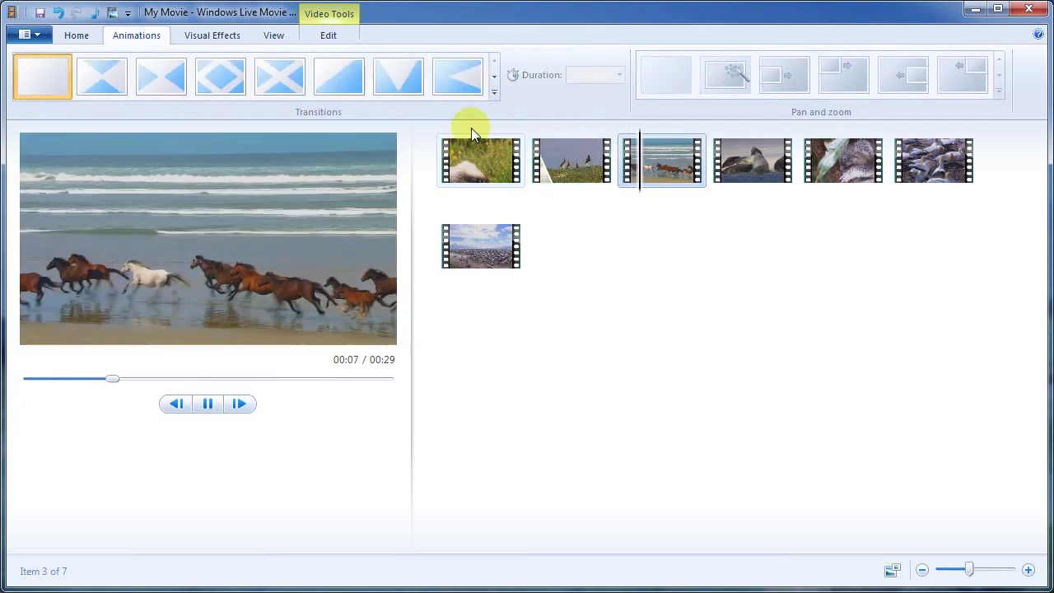
- Give the horses clip a diagonal wipe, the seals a mosaic, and clip five another transition
{"action": "left_click", "coordinate": [329, 74]}
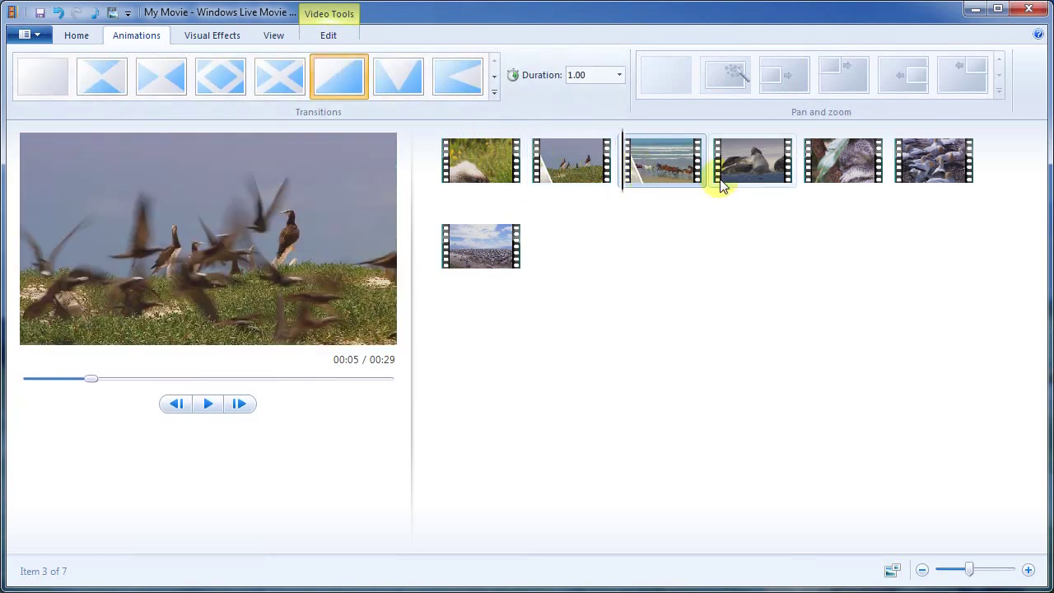
{"action": "left_click", "coordinate": [733, 170]}
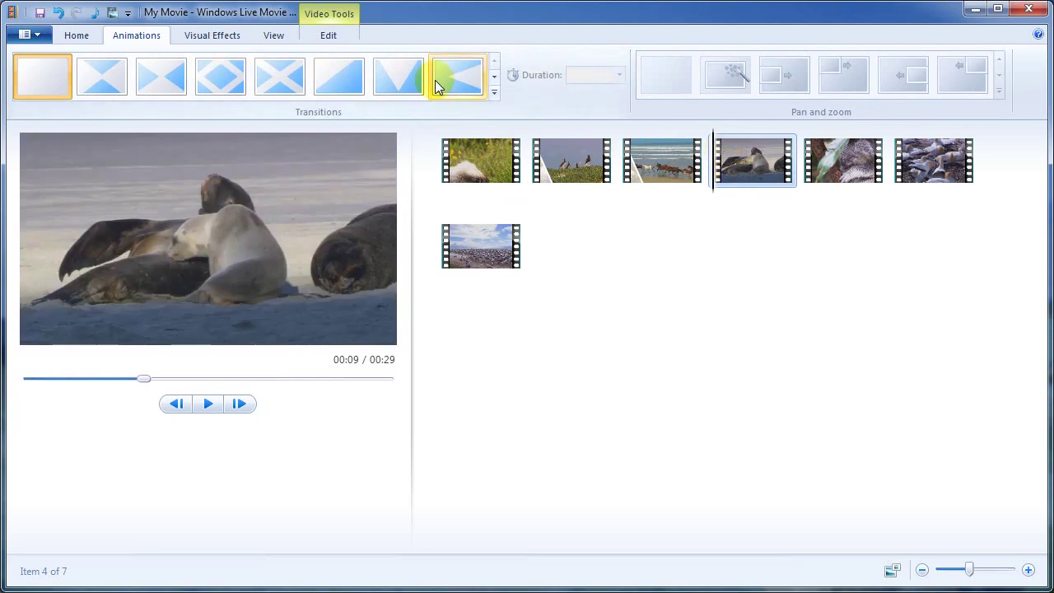
{"action": "left_click", "coordinate": [494, 92]}
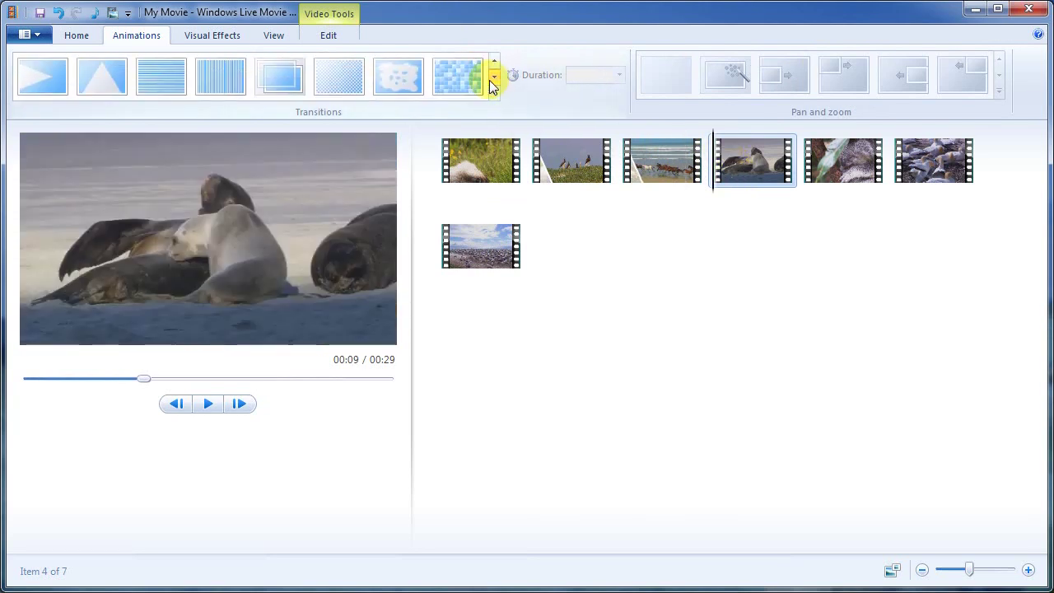
{"action": "left_click", "coordinate": [439, 82]}
{"action": "left_click", "coordinate": [823, 161]}
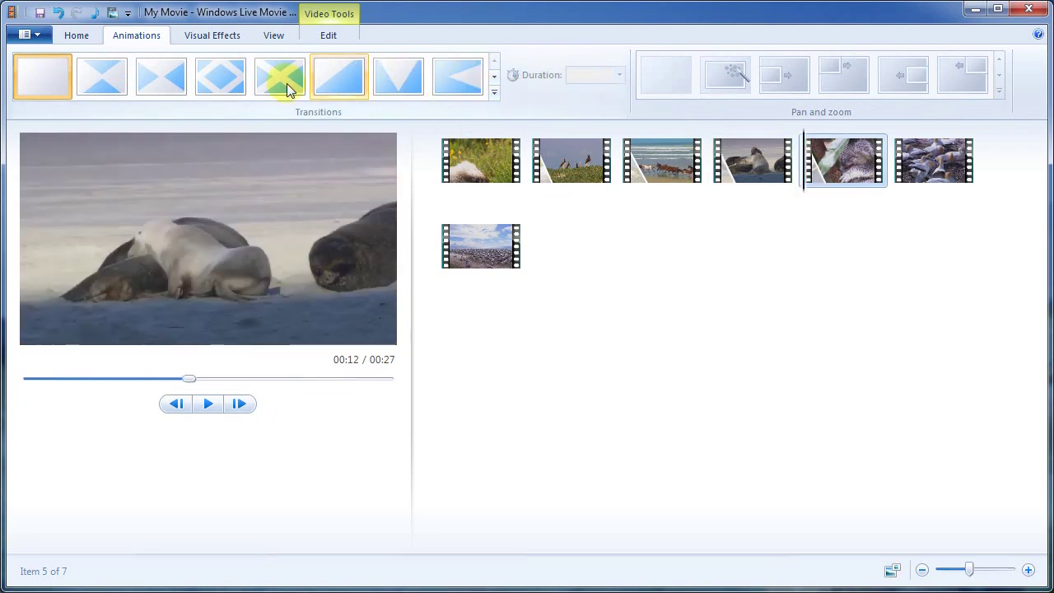
{"action": "left_click", "coordinate": [93, 92]}
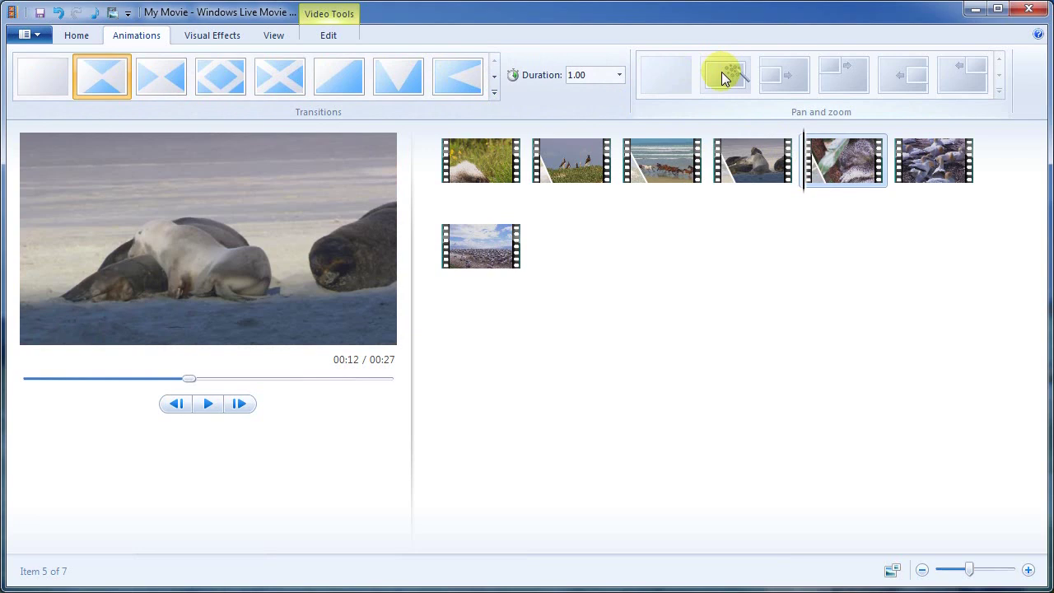
- Add transitions to the gannet colony and sixth clips, then replay the movie from the start
{"action": "left_click", "coordinate": [464, 244]}
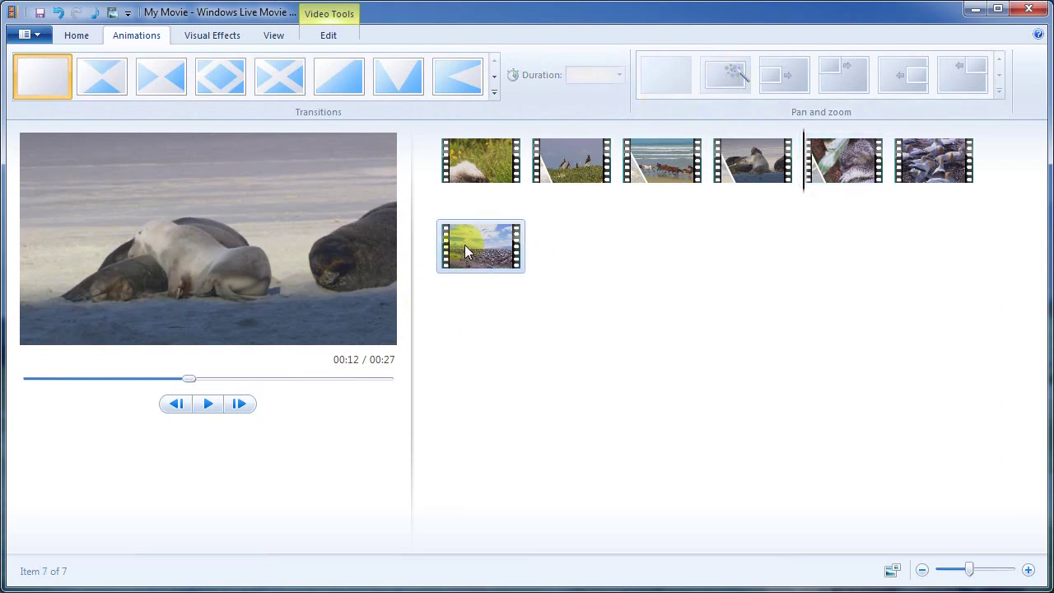
{"action": "left_click", "coordinate": [333, 78]}
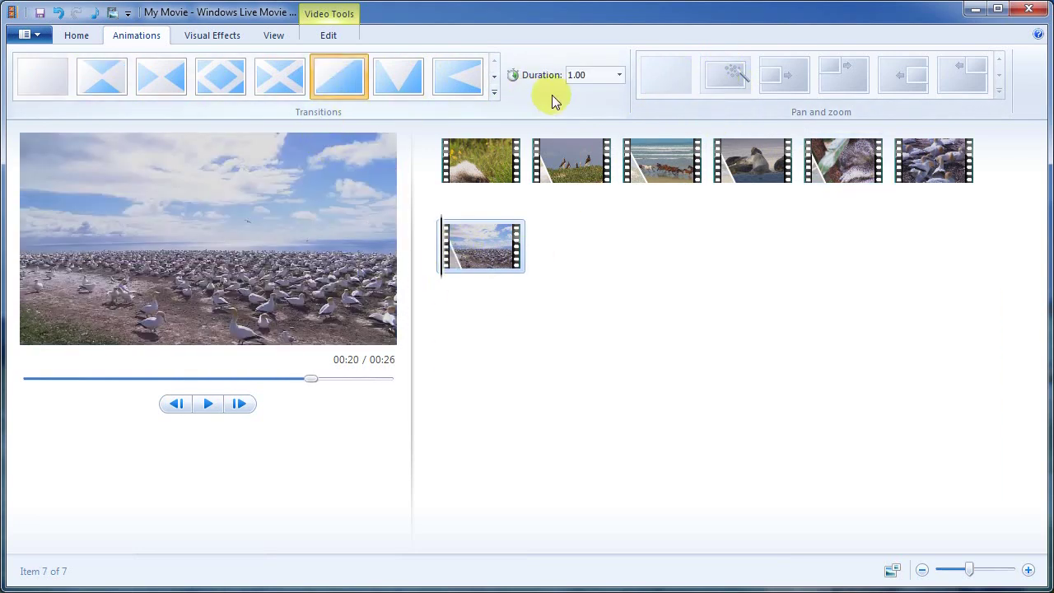
{"action": "left_click", "coordinate": [494, 75]}
{"action": "left_click", "coordinate": [382, 80]}
{"action": "left_click", "coordinate": [932, 160]}
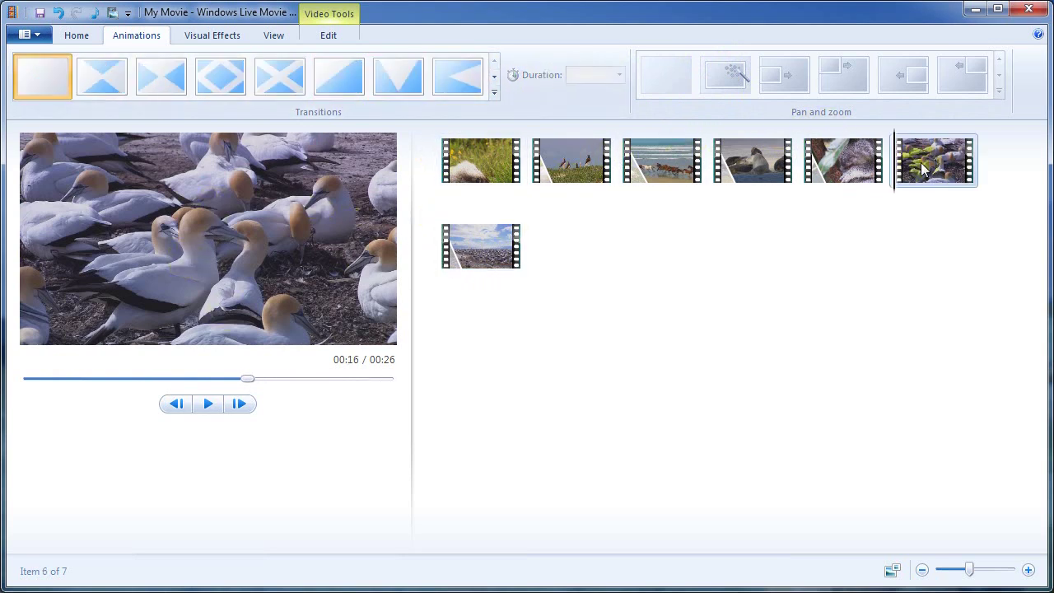
{"action": "left_click", "coordinate": [170, 78]}
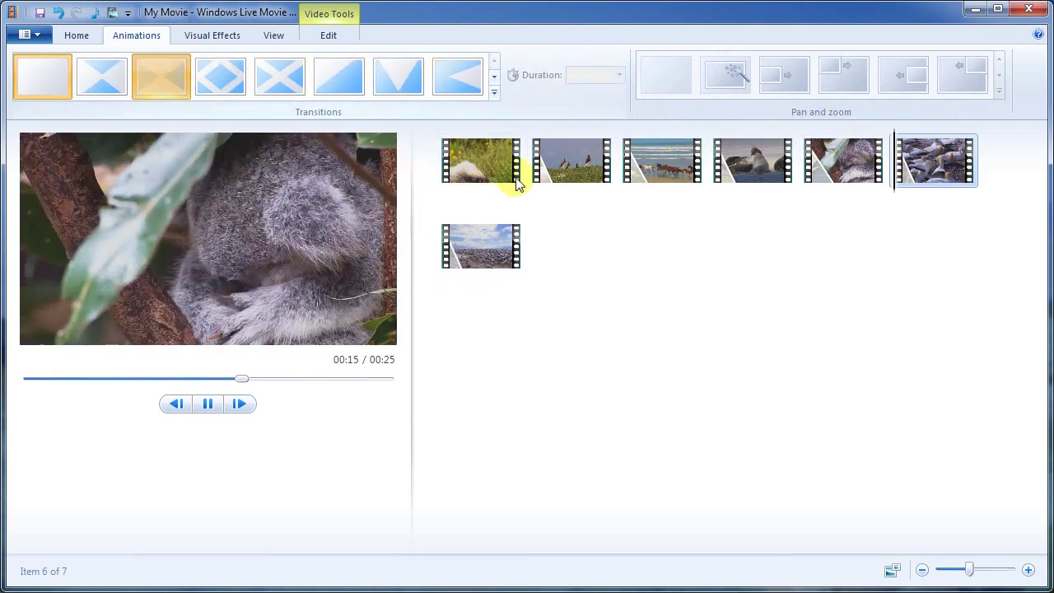
{"action": "left_click", "coordinate": [492, 169]}
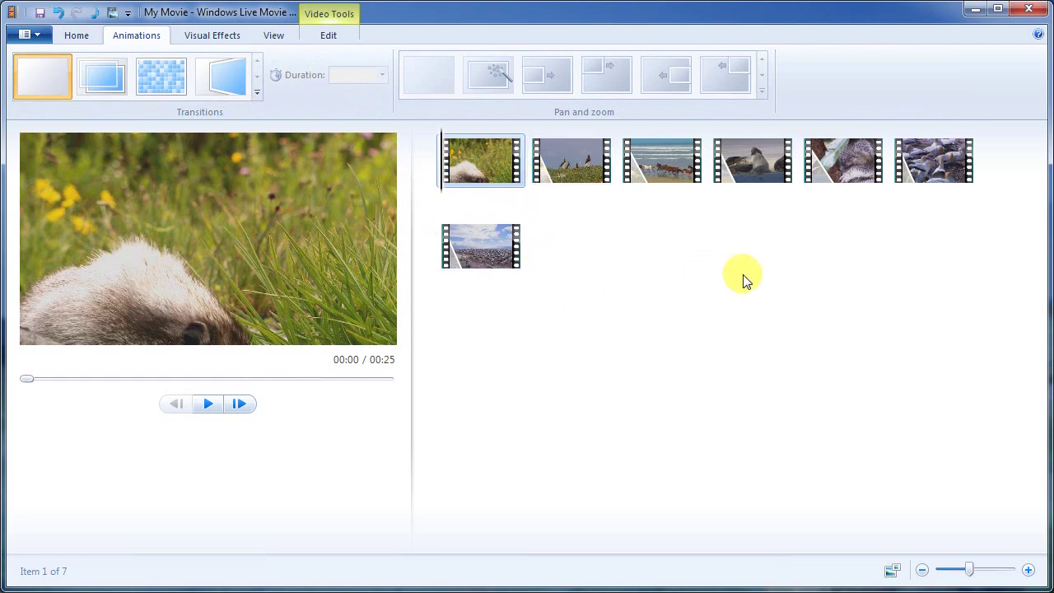
{"action": "left_click", "coordinate": [216, 405]}
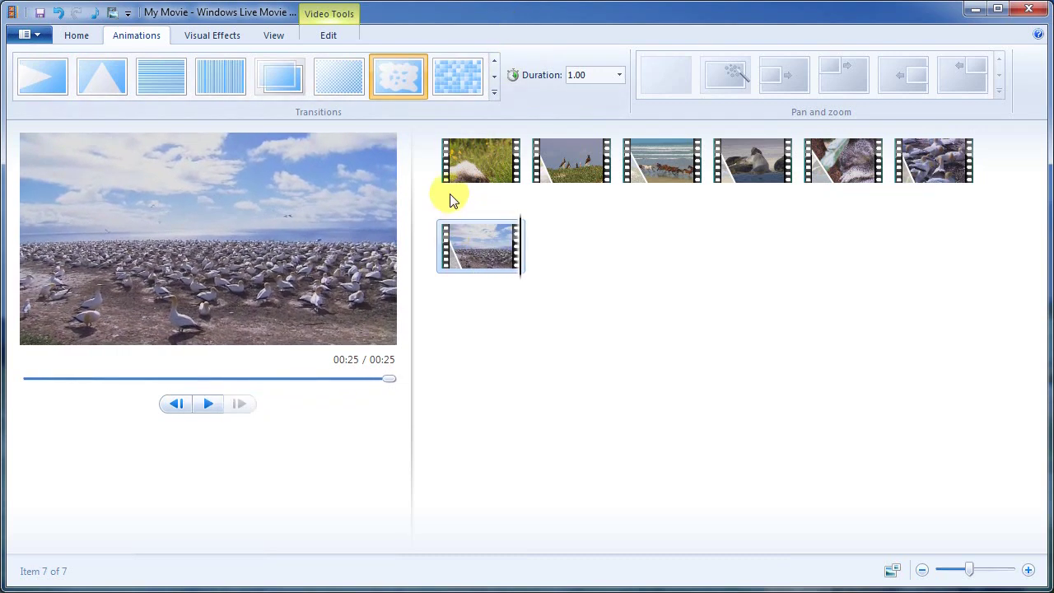
- Move the playhead into the last clip after watching the movie through
{"action": "left_click", "coordinate": [490, 245]}
- Apply the Sepia tone effect to the third clip of running horses
{"action": "left_click", "coordinate": [229, 37]}
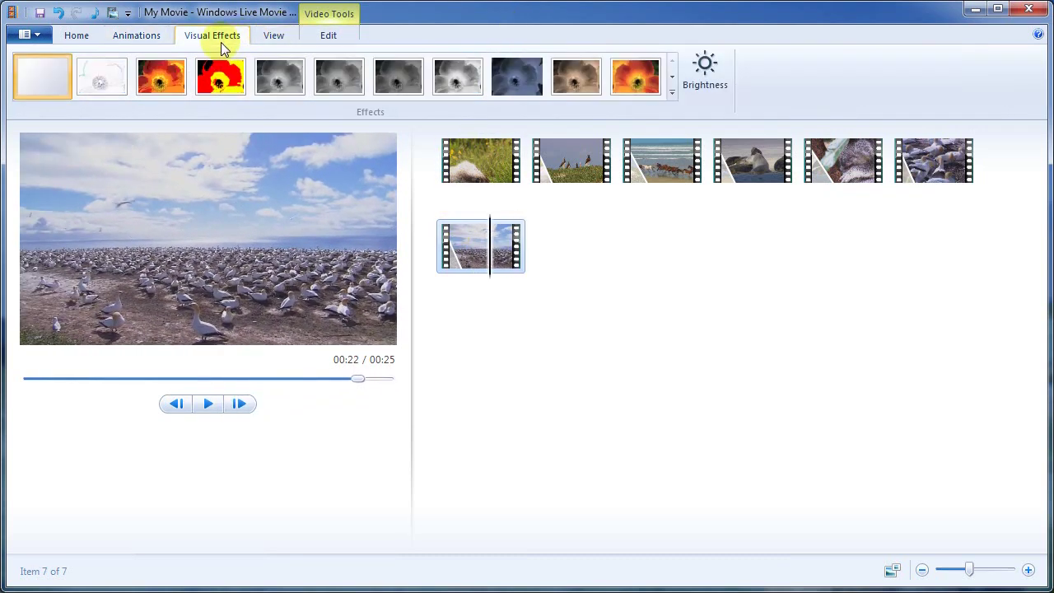
{"action": "left_click", "coordinate": [477, 160]}
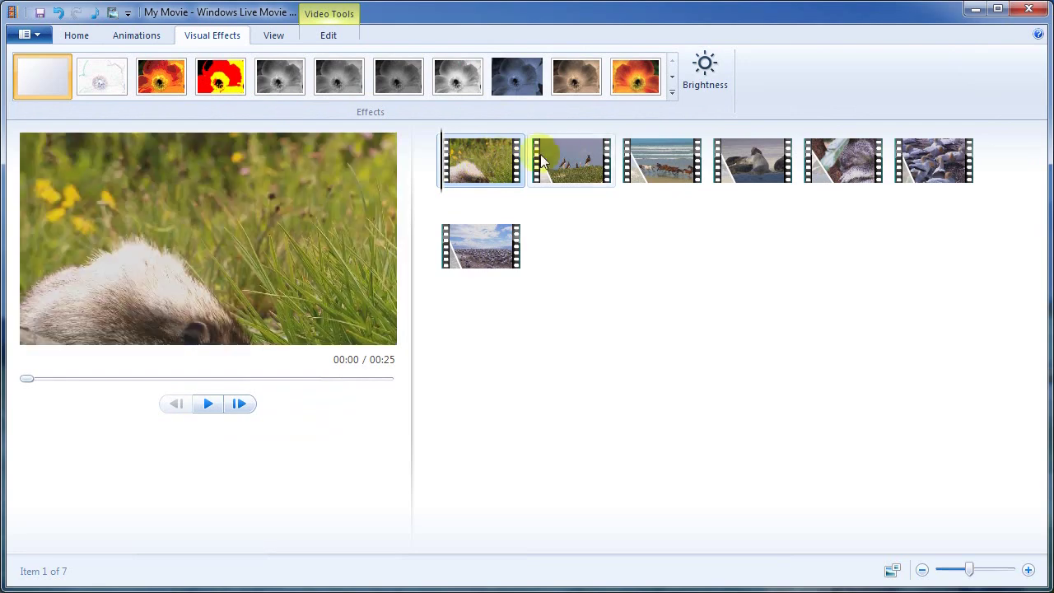
{"action": "left_click", "coordinate": [581, 157]}
{"action": "left_click", "coordinate": [575, 172]}
{"action": "left_click", "coordinate": [665, 150]}
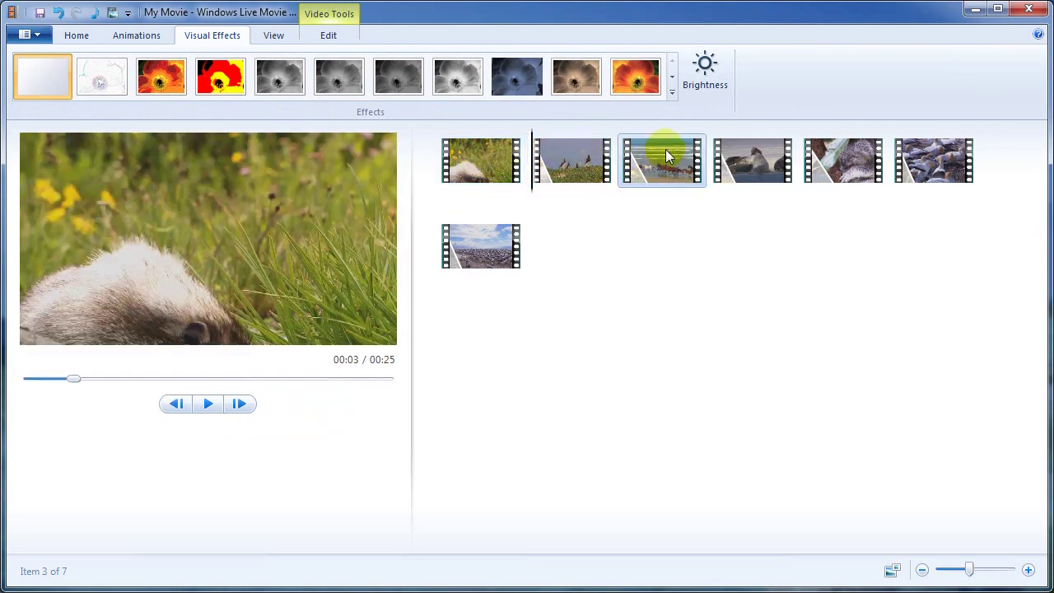
{"action": "left_click", "coordinate": [578, 82]}
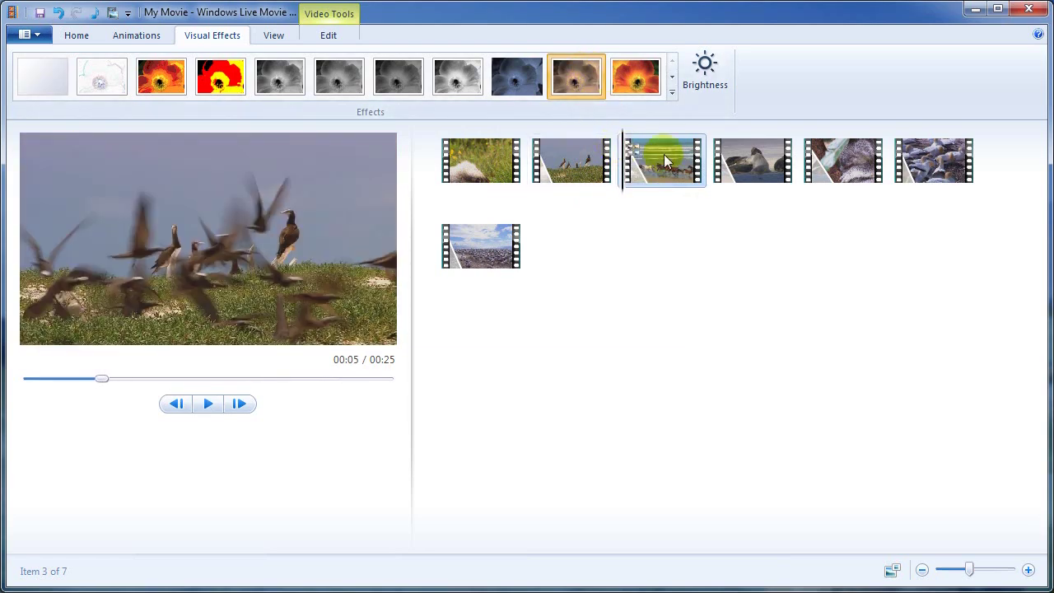
- Give clip 2 the blue Motions and Fades effect and bring up Brightness adjustment
{"action": "left_click", "coordinate": [571, 172]}
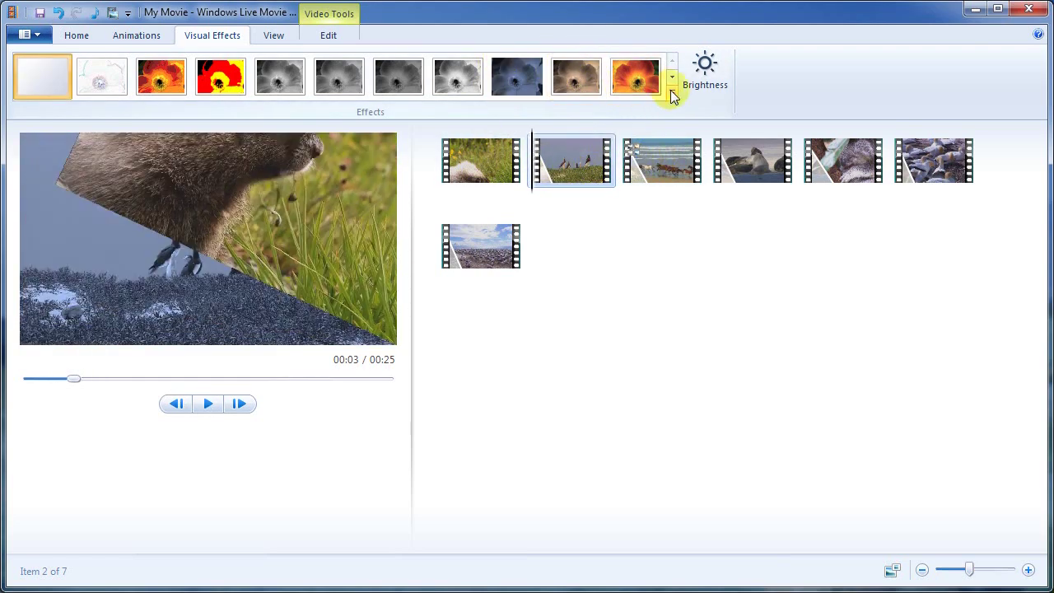
{"action": "left_click", "coordinate": [671, 89]}
{"action": "left_click_drag", "start_coordinate": [671, 75], "coordinate": [667, 153]}
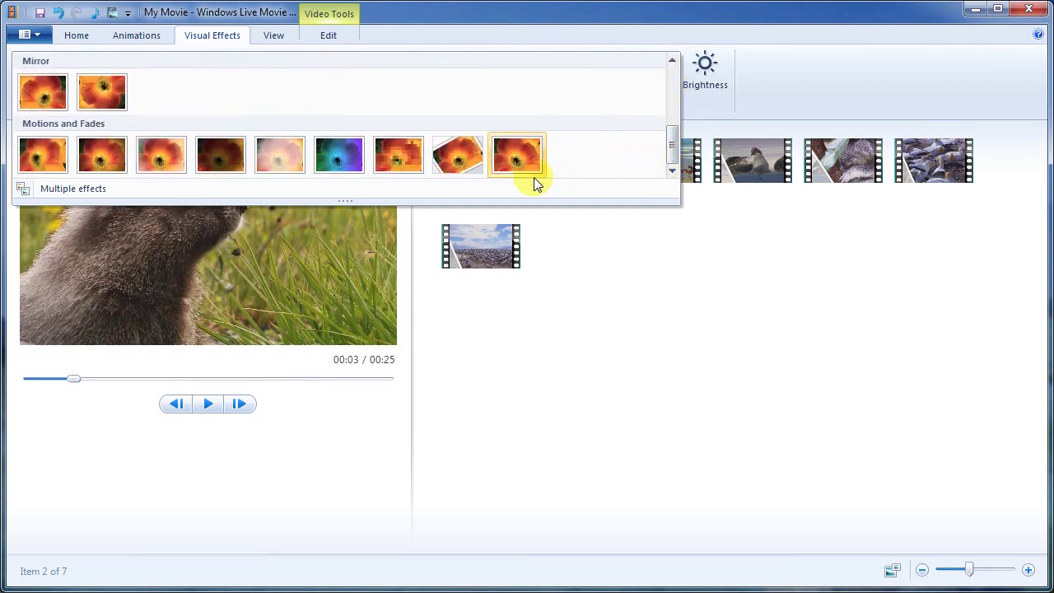
{"action": "left_click", "coordinate": [333, 152]}
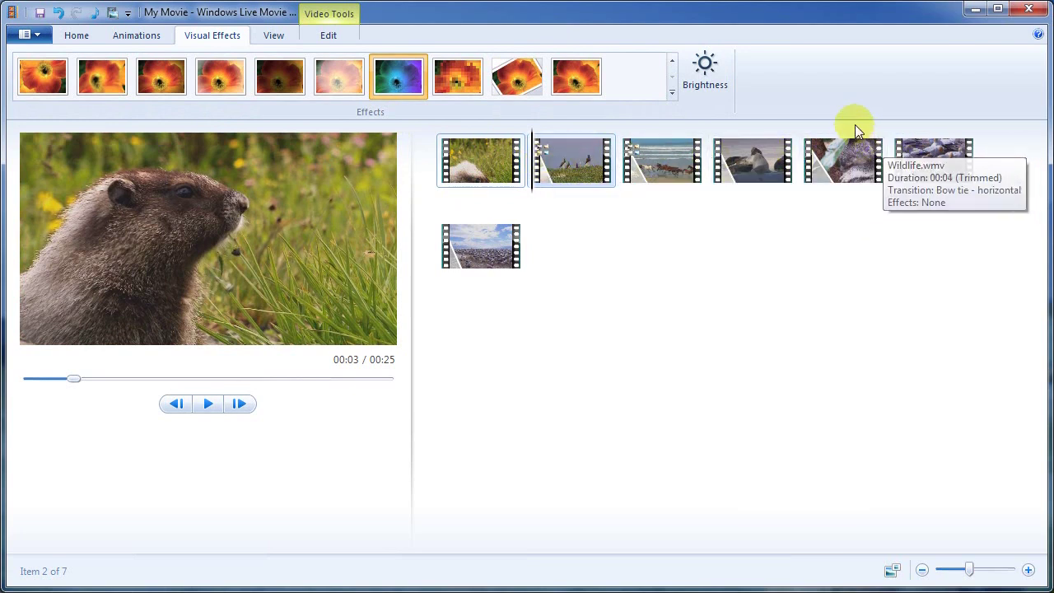
{"action": "left_click", "coordinate": [699, 75]}
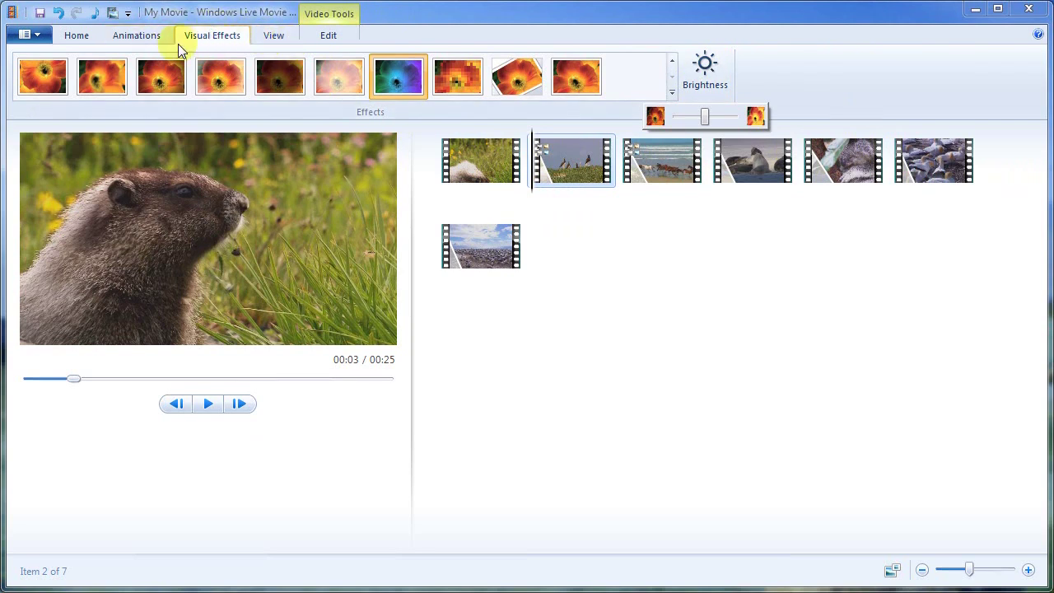
{"action": "left_click", "coordinate": [273, 36]}
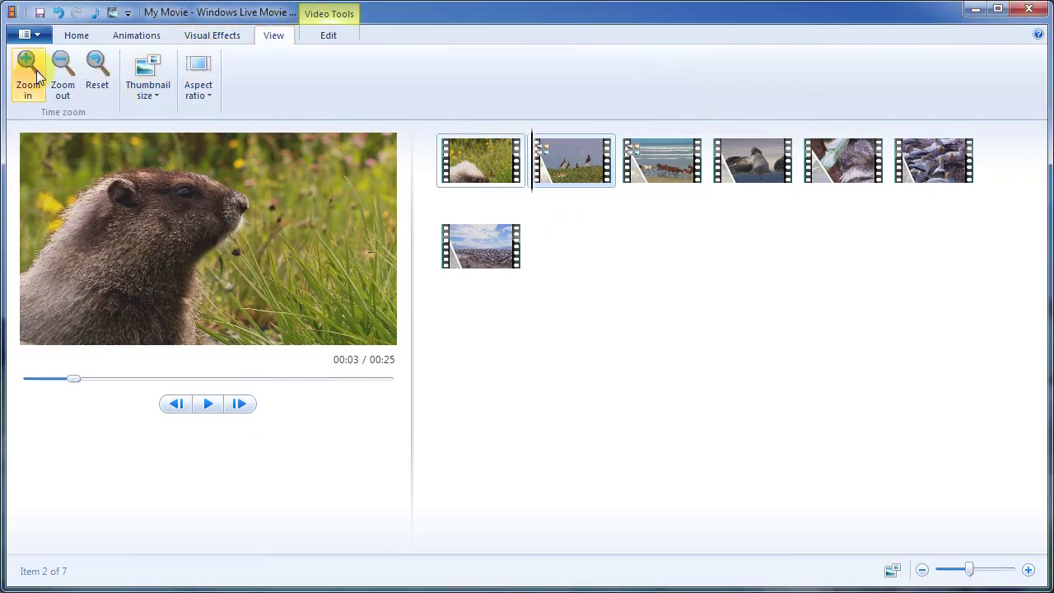
- Look through the Animations, Visual Effects, View and Edit option groups
{"action": "left_click", "coordinate": [136, 35]}
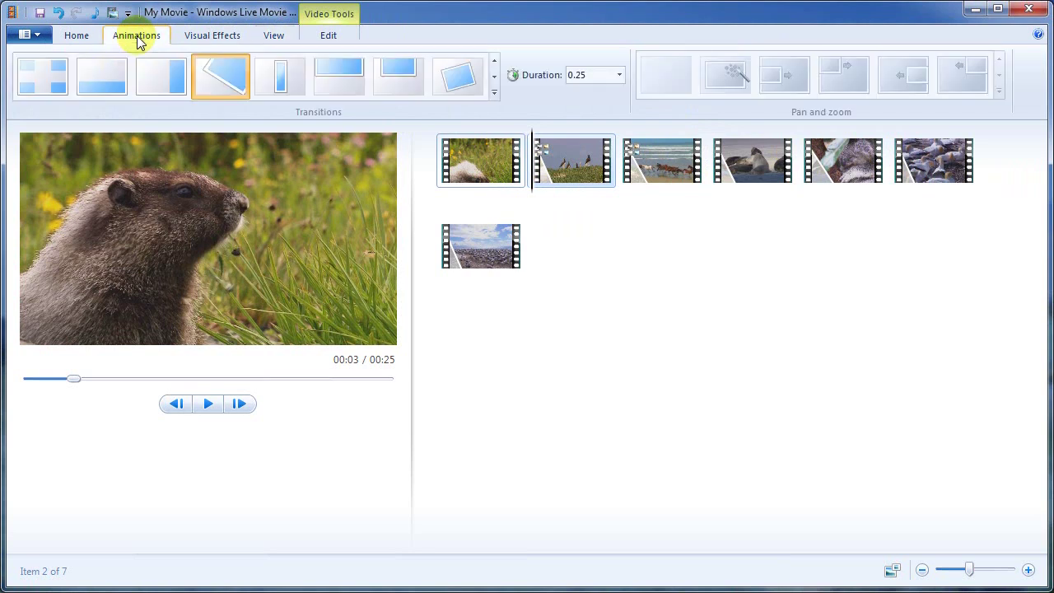
{"action": "left_click", "coordinate": [90, 37]}
{"action": "left_click", "coordinate": [134, 35]}
{"action": "left_click", "coordinate": [205, 38]}
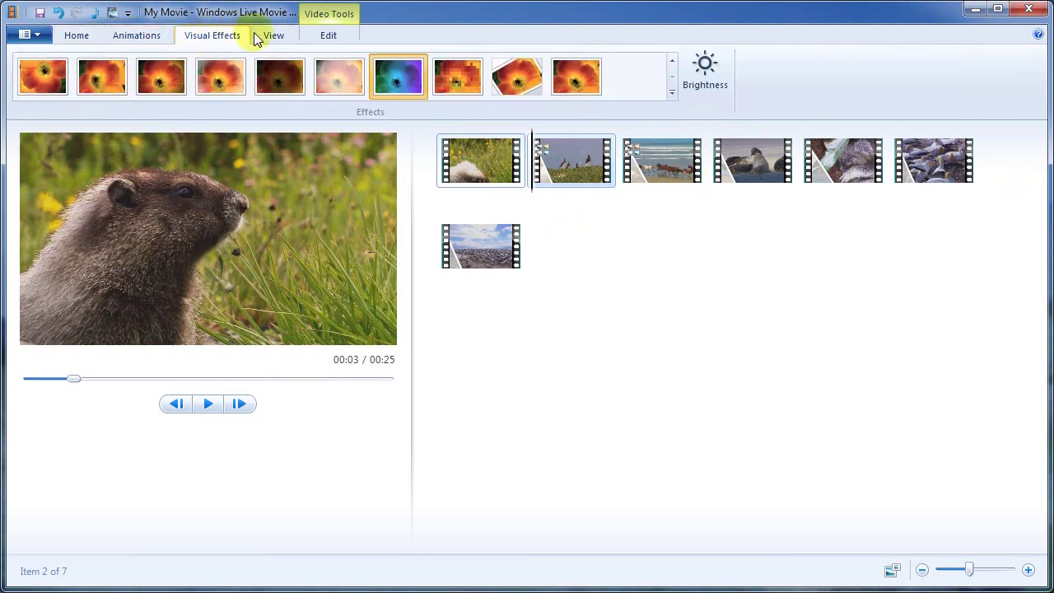
{"action": "left_click", "coordinate": [260, 37]}
{"action": "left_click", "coordinate": [327, 36]}
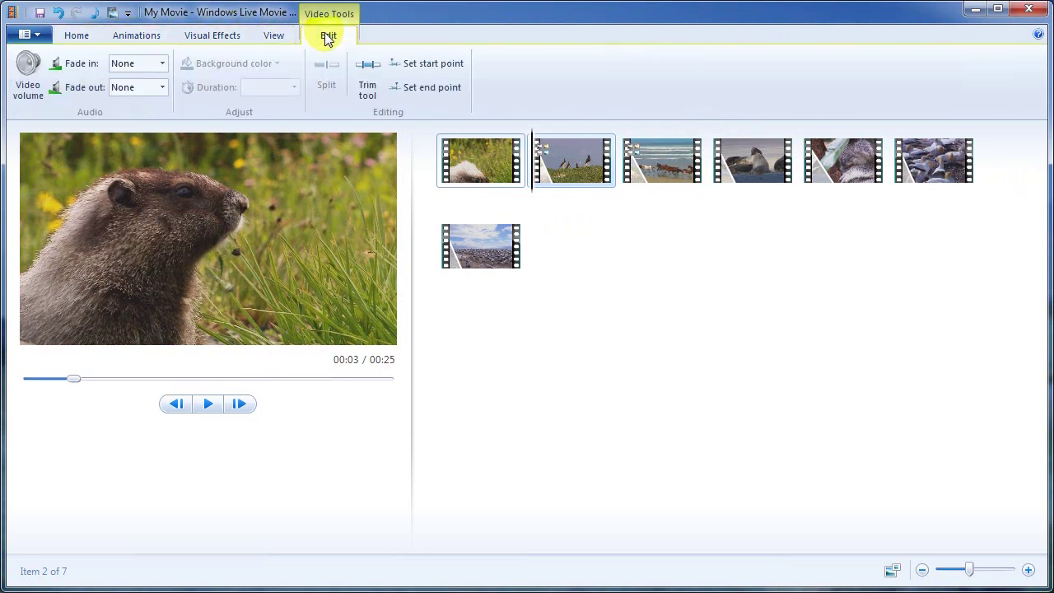
{"action": "left_click", "coordinate": [274, 33]}
{"action": "left_click", "coordinate": [233, 35]}
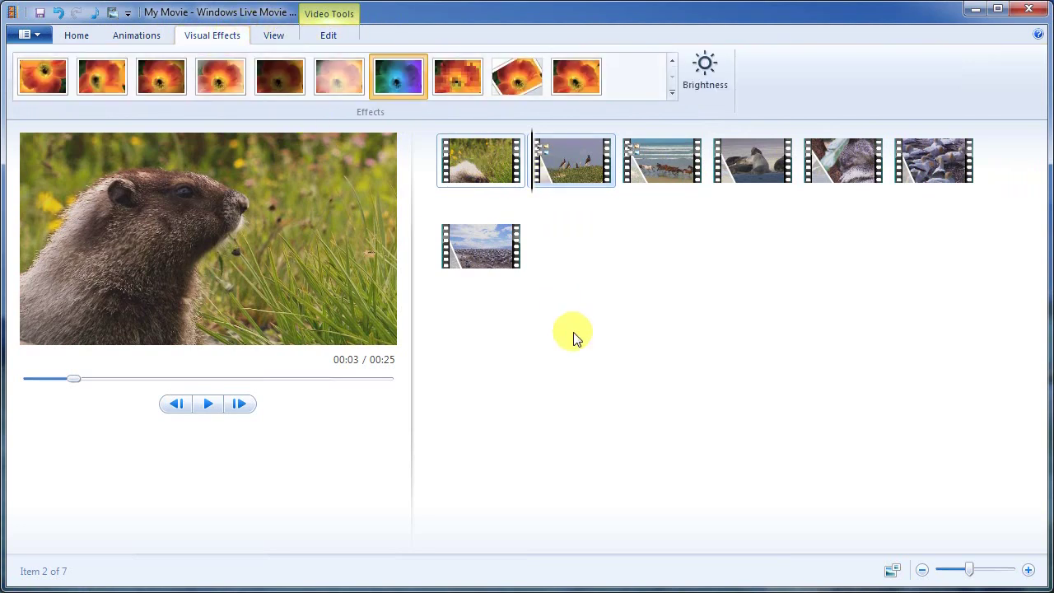
- Play from 00:12 in the fifth clip, stop at 00:15, and return to the Home tab
{"action": "left_click", "coordinate": [206, 378]}
{"action": "left_click", "coordinate": [208, 405]}
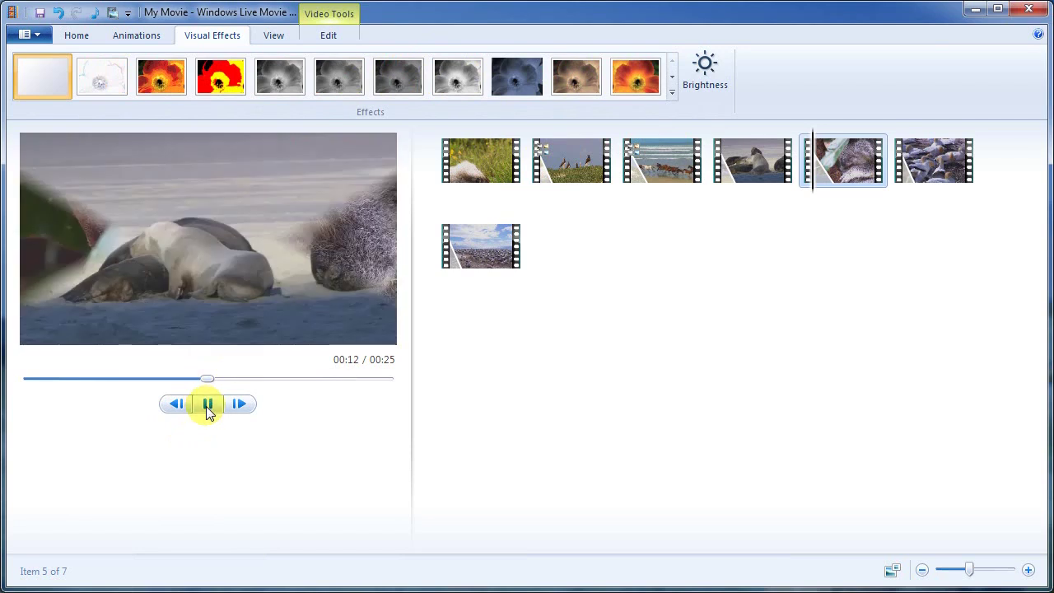
{"action": "left_click", "coordinate": [657, 308]}
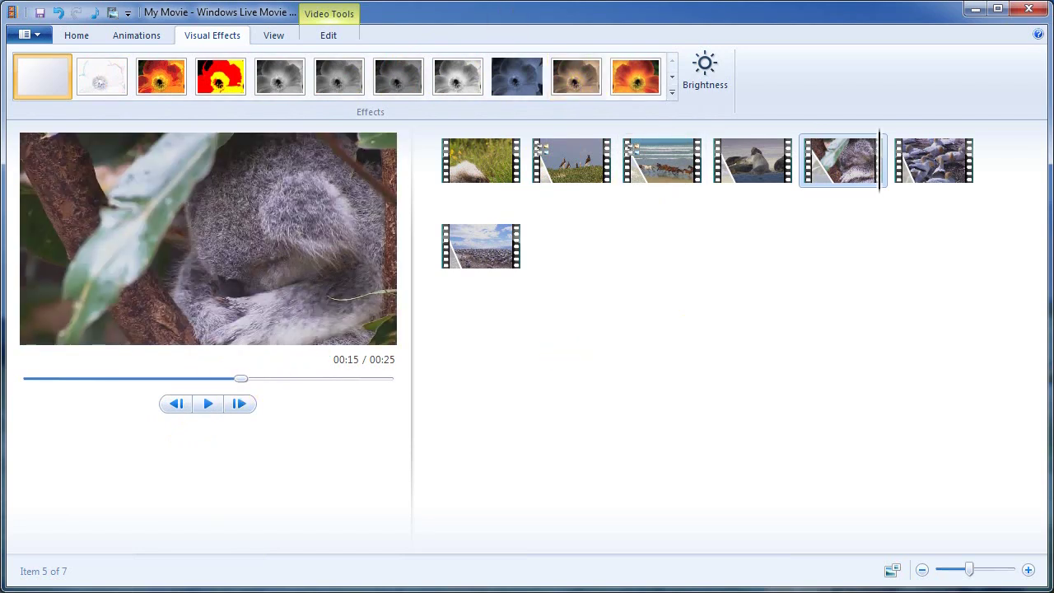
{"action": "left_click", "coordinate": [309, 36]}
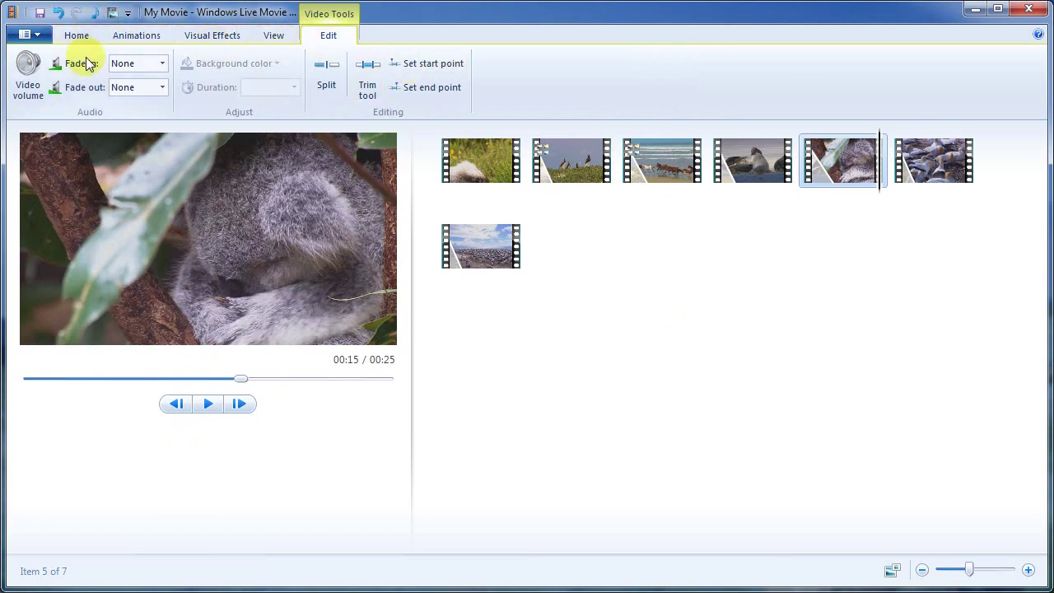
{"action": "left_click", "coordinate": [76, 35]}
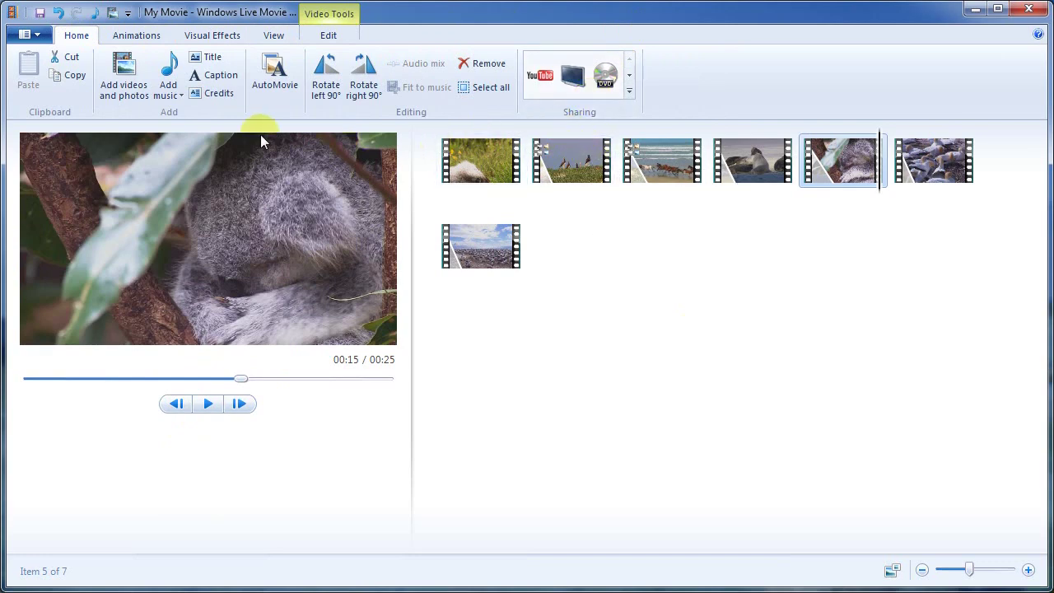
- Save the project as demo2 beside demo1 in the win movie maker folder
{"action": "left_click", "coordinate": [39, 14]}
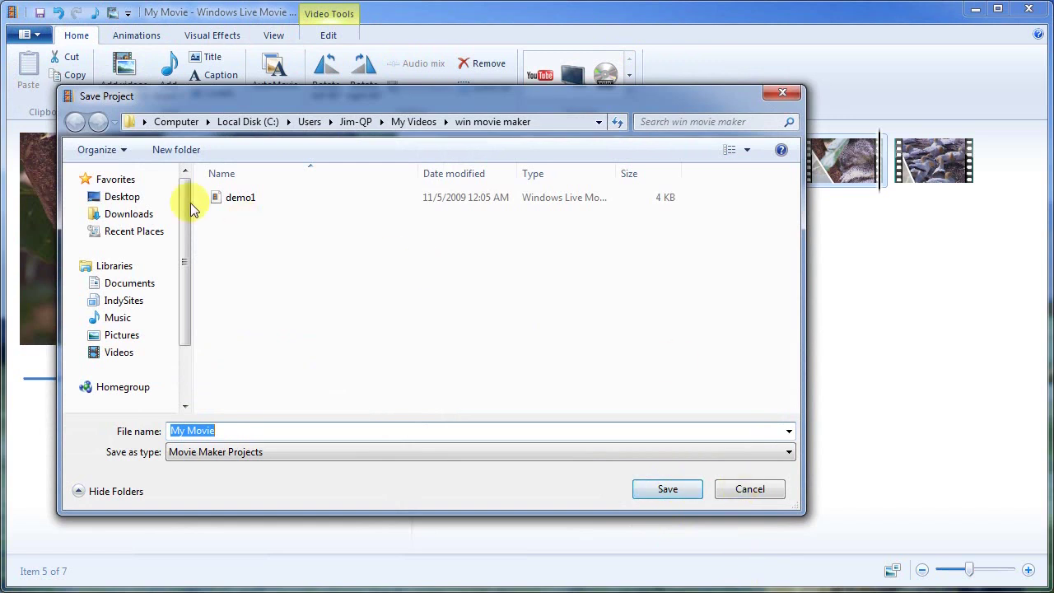
{"action": "left_click", "coordinate": [236, 201]}
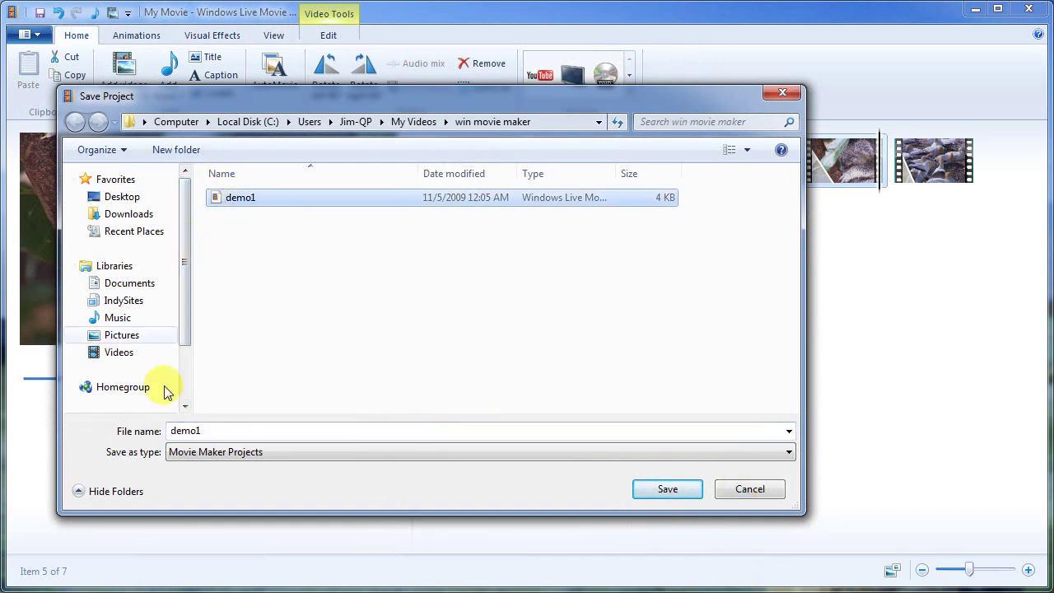
{"action": "double_click", "coordinate": [207, 431]}
{"action": "left_click", "coordinate": [200, 430]}
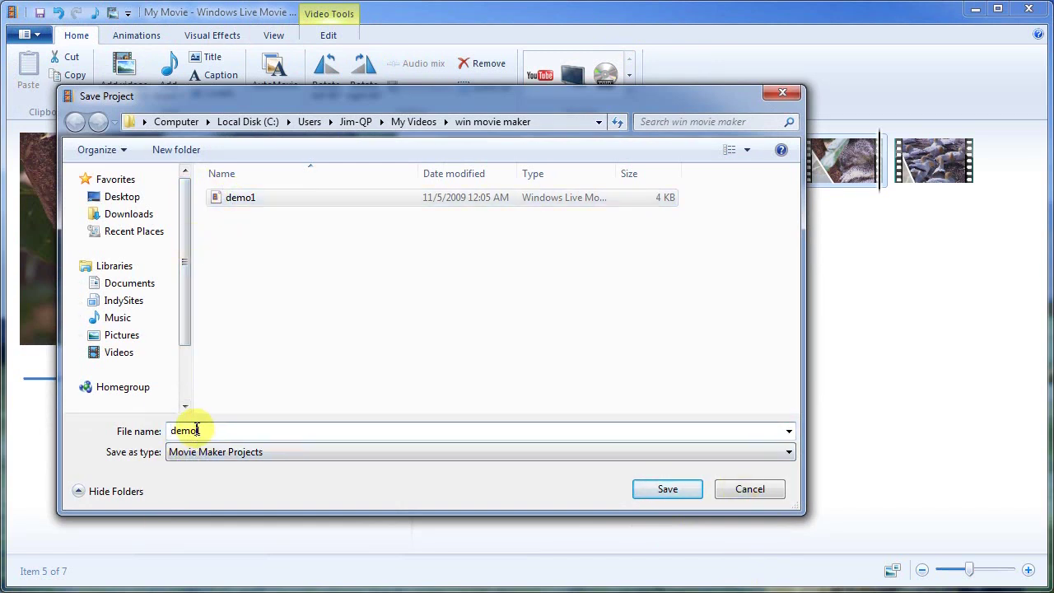
{"action": "left_click_drag", "start_coordinate": [197, 430], "coordinate": [210, 429]}
{"action": "type", "text": "2"}
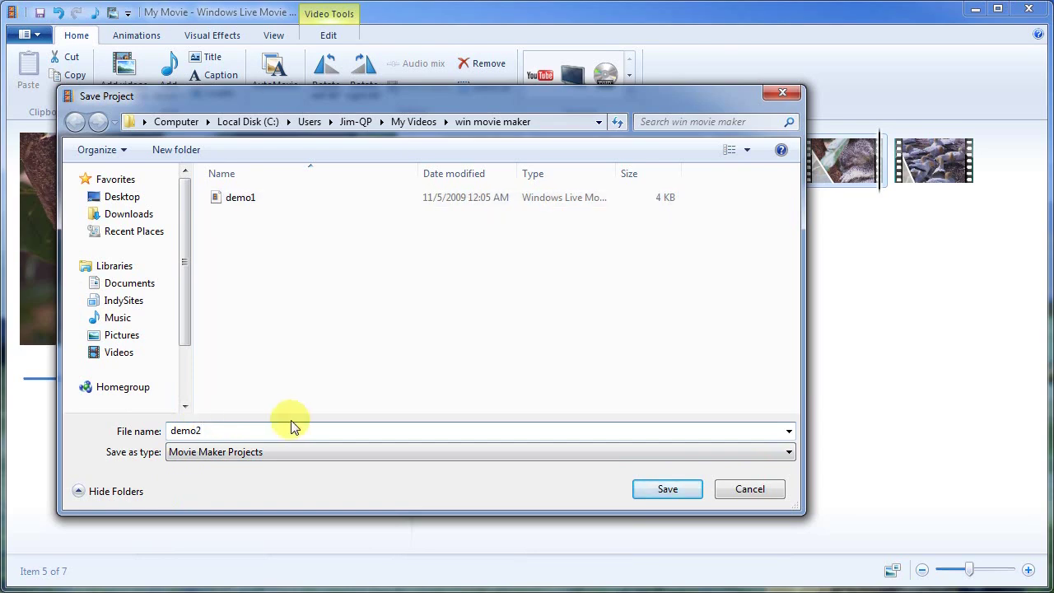
{"action": "key", "text": "Return"}
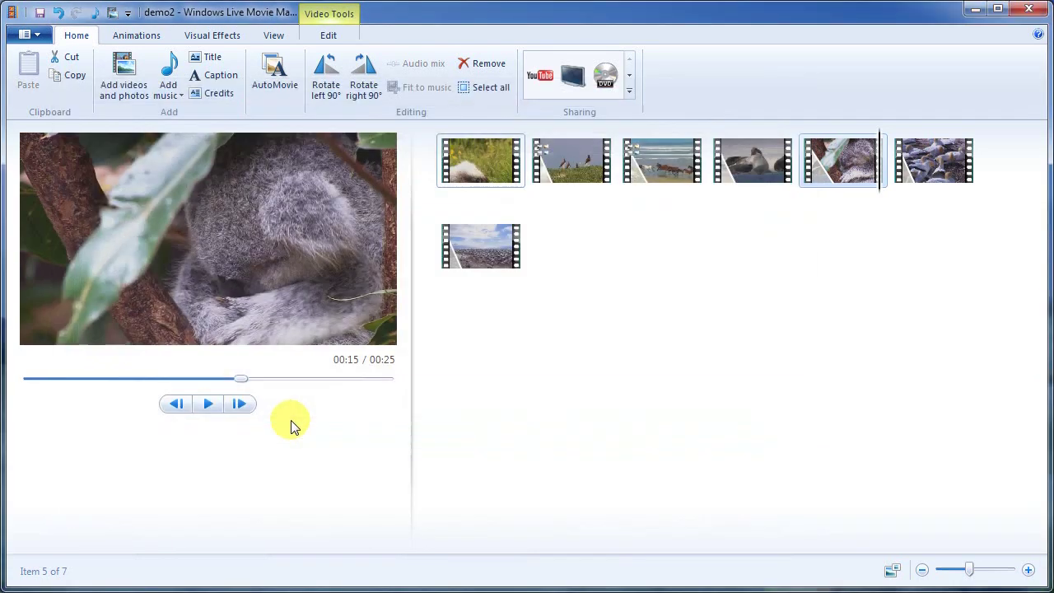
- Start YouTube publishing, dismiss the categories error, and sign in with the account username and password
{"action": "left_click", "coordinate": [536, 78]}
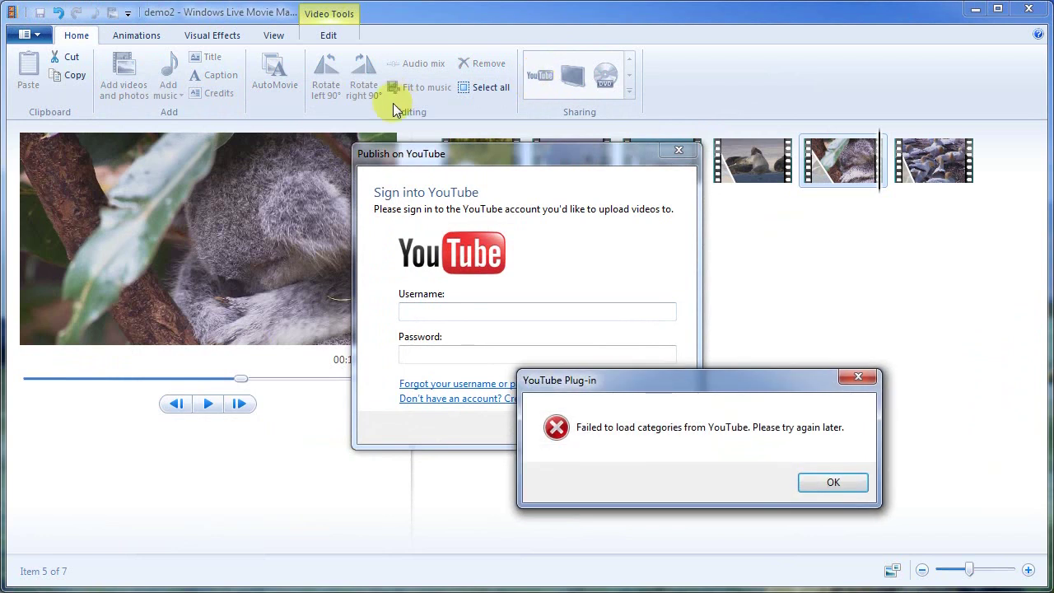
{"action": "left_click", "coordinate": [834, 480]}
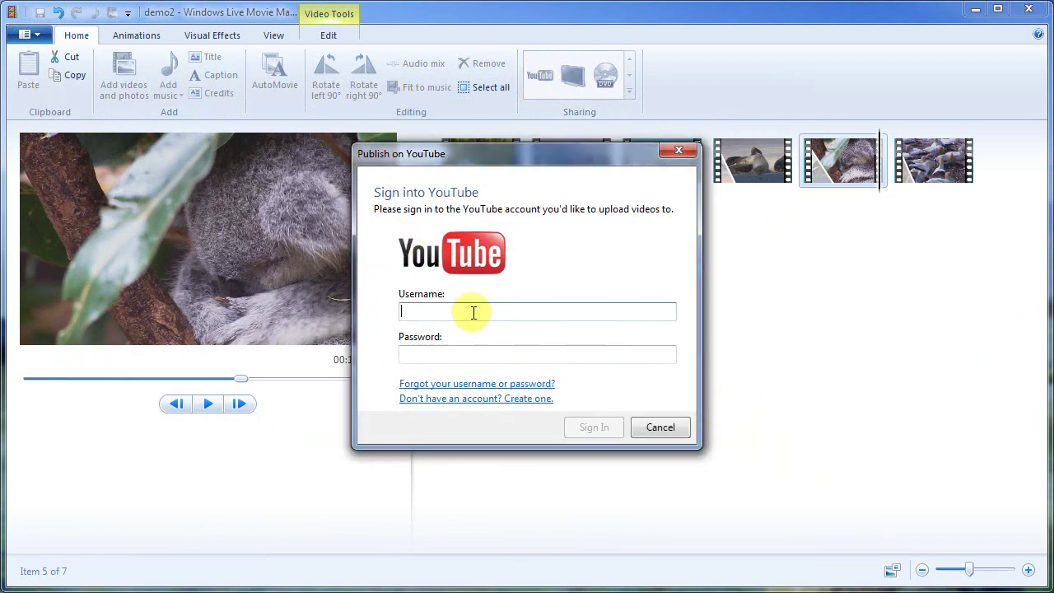
{"action": "type", "text": "iCreateVideo"}
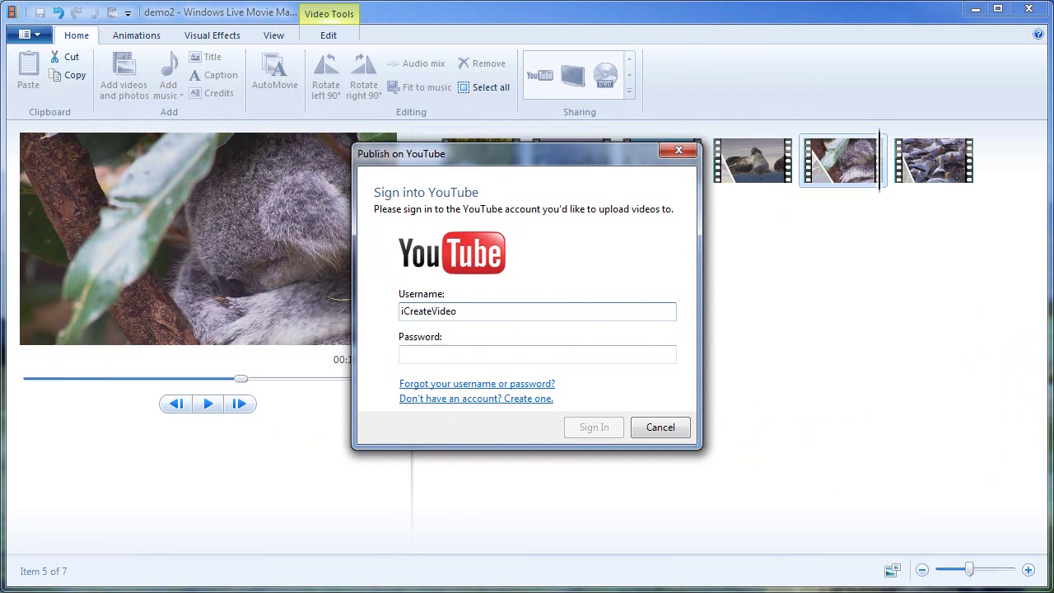
{"action": "key", "text": "Tab"}
{"action": "type", "text": "**"}
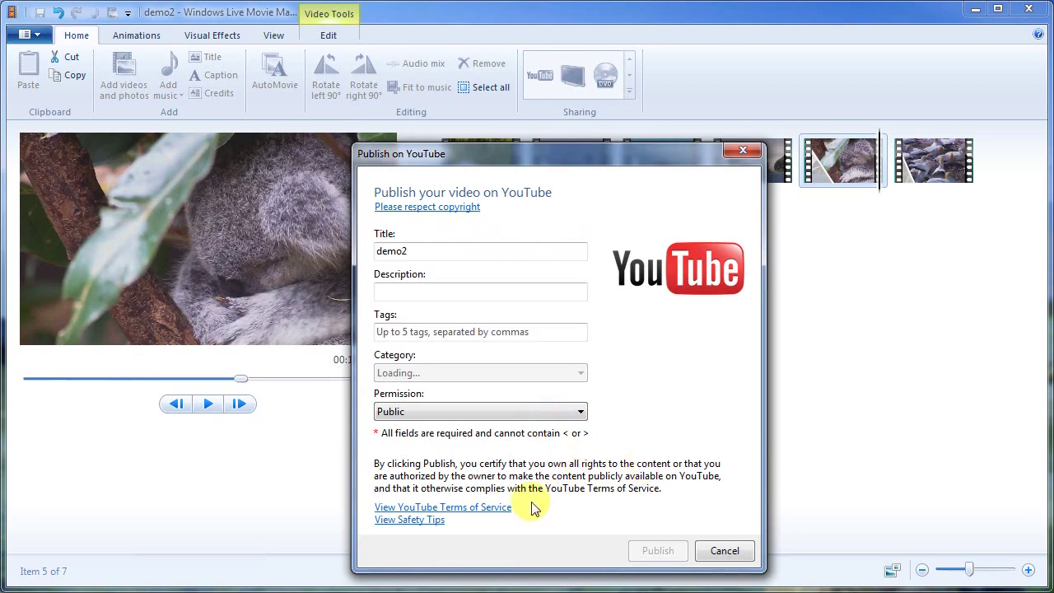
- Title the video Windows Live Demo Edit and replace the placeholder description
{"action": "left_click", "coordinate": [471, 412]}
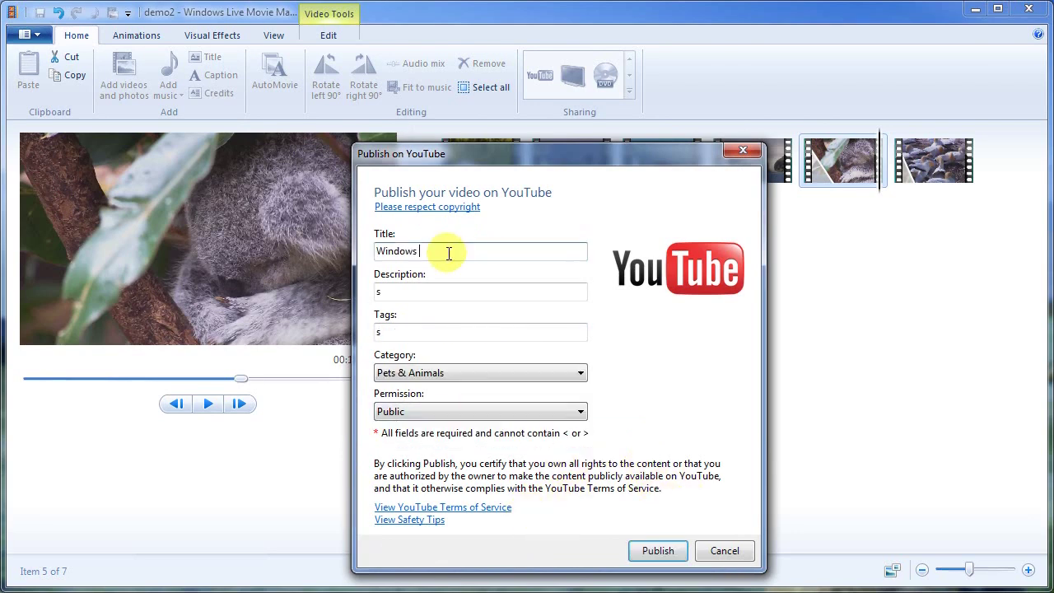
{"action": "type", "text": "Live D"}
{"action": "key", "text": "BackSpace"}
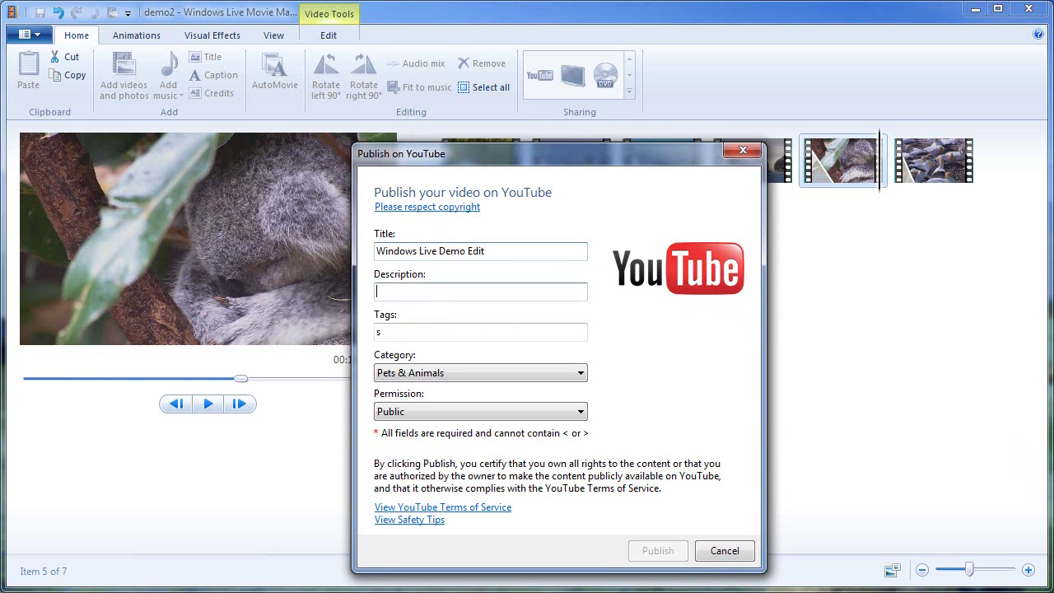
{"action": "type", "text": "W"}
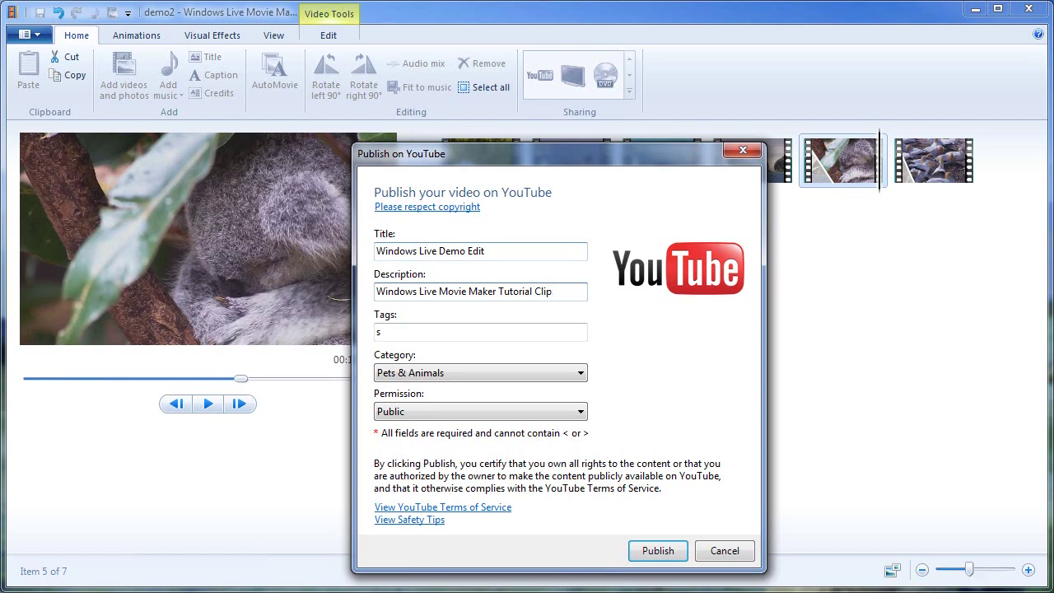
- Replace the placeholder tags, keep Pets & Animals and Public, and publish to YouTube
{"action": "left_click", "coordinate": [401, 336]}
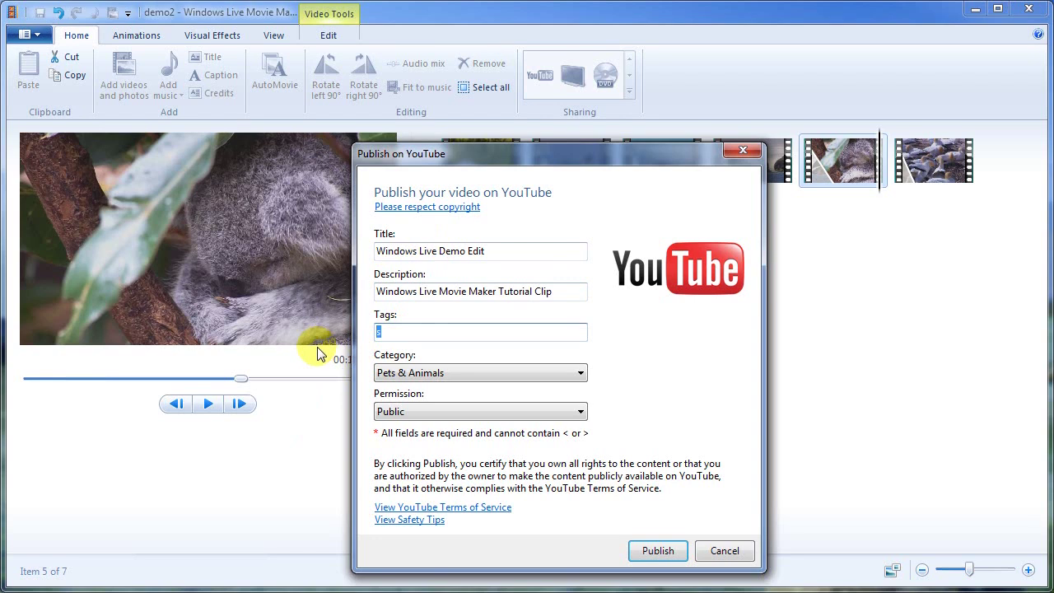
{"action": "type", "text": "video editing, wildlife,"}
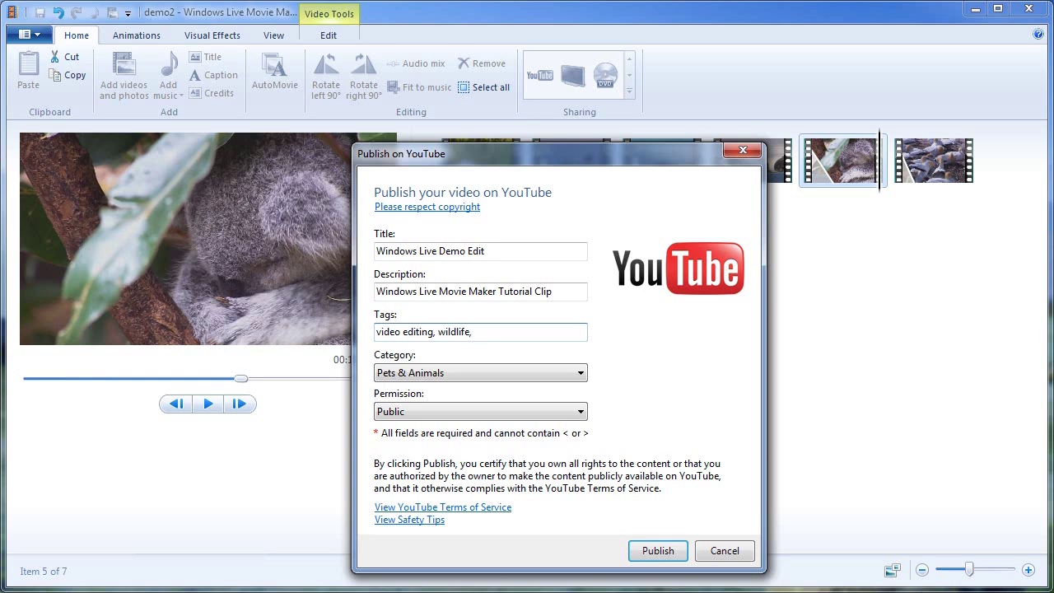
{"action": "type", "text": "horses"}
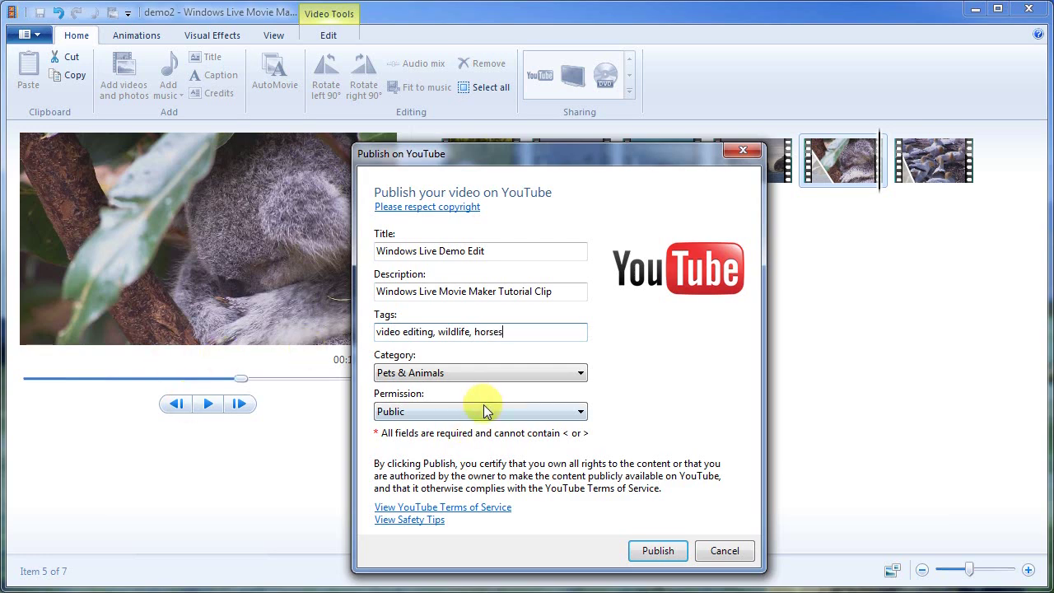
{"action": "left_click", "coordinate": [656, 550]}
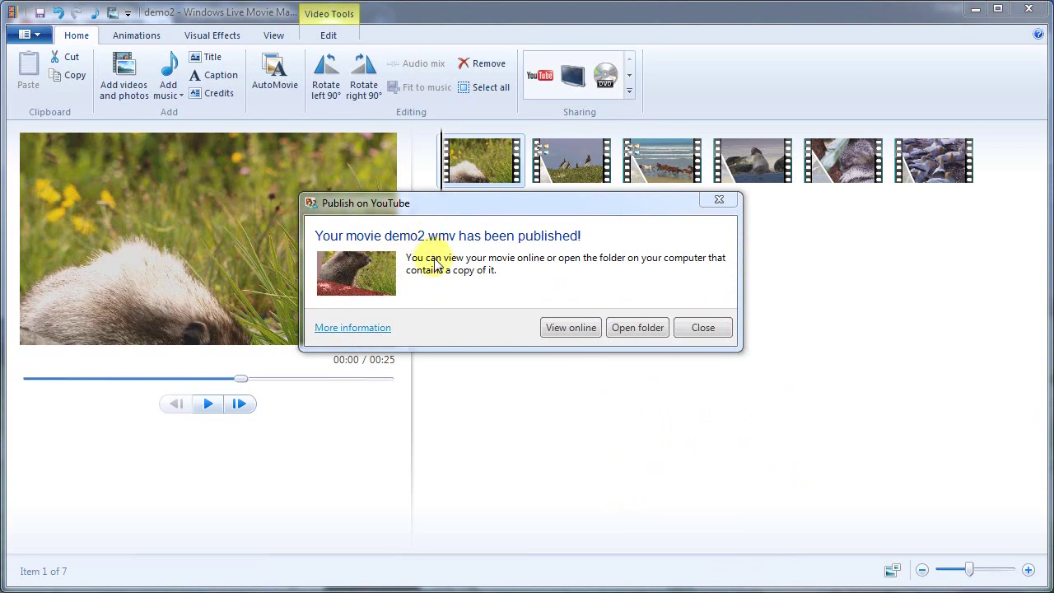
- After demo2.wmv finishes publishing, choose View online to watch it on YouTube
{"action": "left_click", "coordinate": [573, 327]}
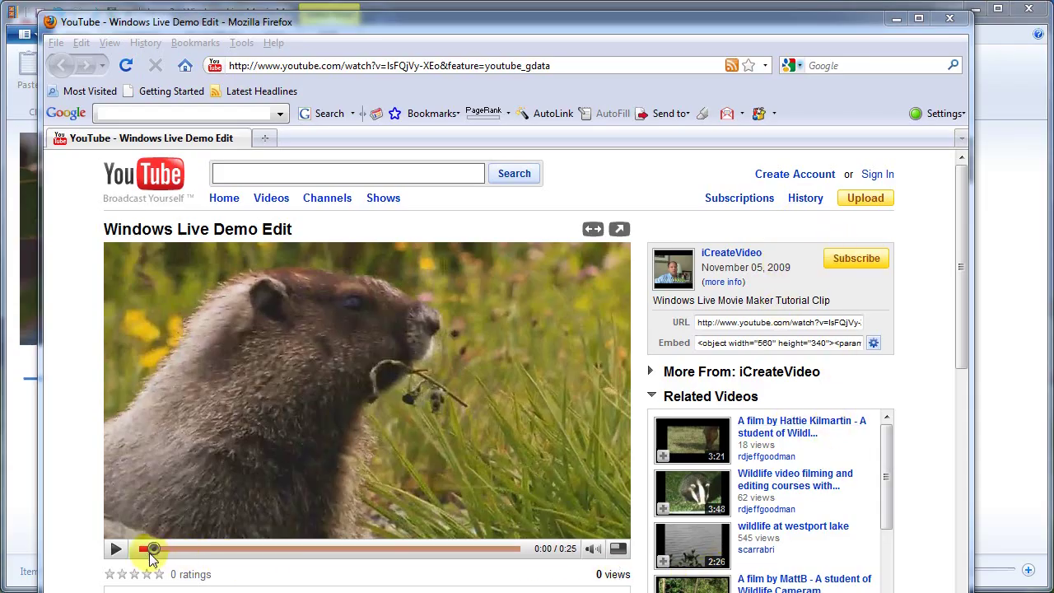
- Rewind the Windows Live Demo Edit video to the start and play it
{"action": "left_click", "coordinate": [138, 550]}
{"action": "left_click", "coordinate": [115, 550]}
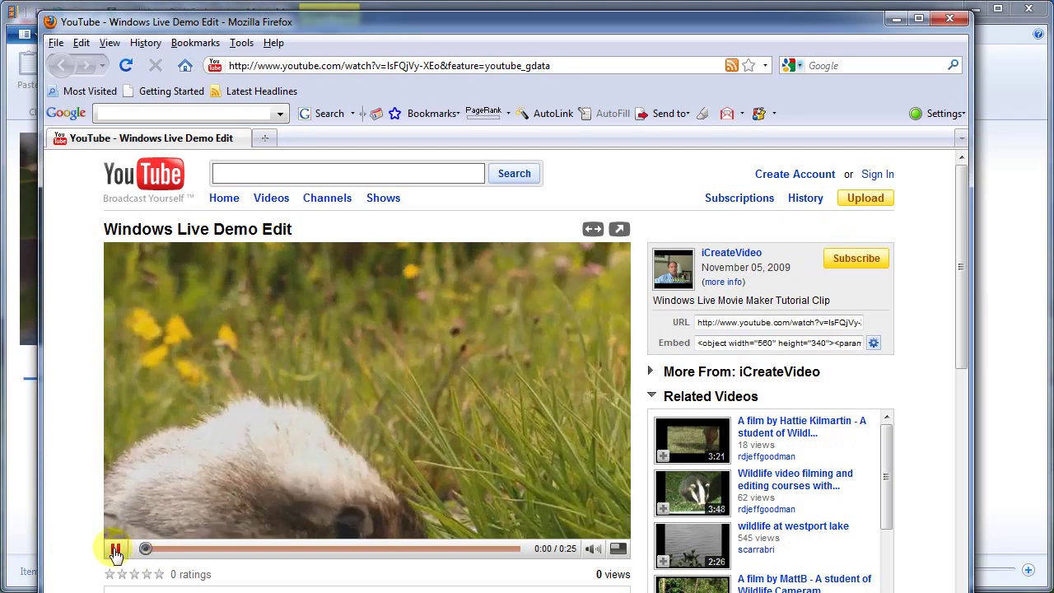